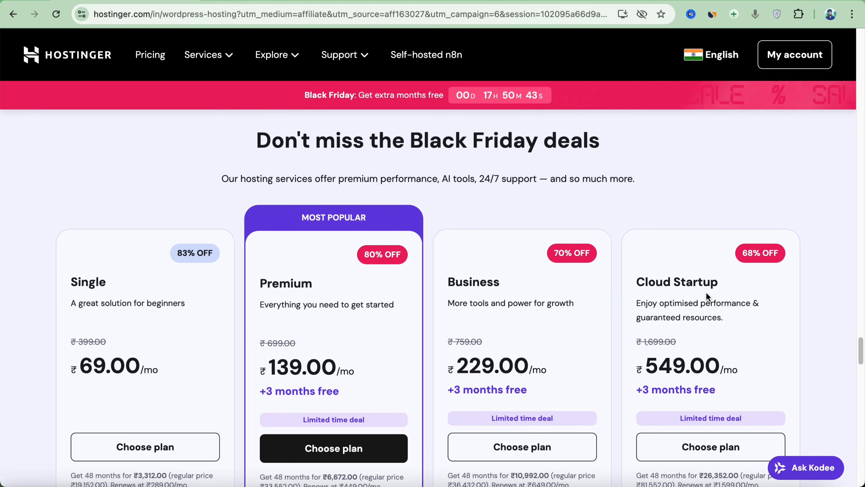
Compare the hosting plans' features, examining the website limits, the Premium plan's free domain and the Business plan's AI tools
scroll(585, 298, down, 8)
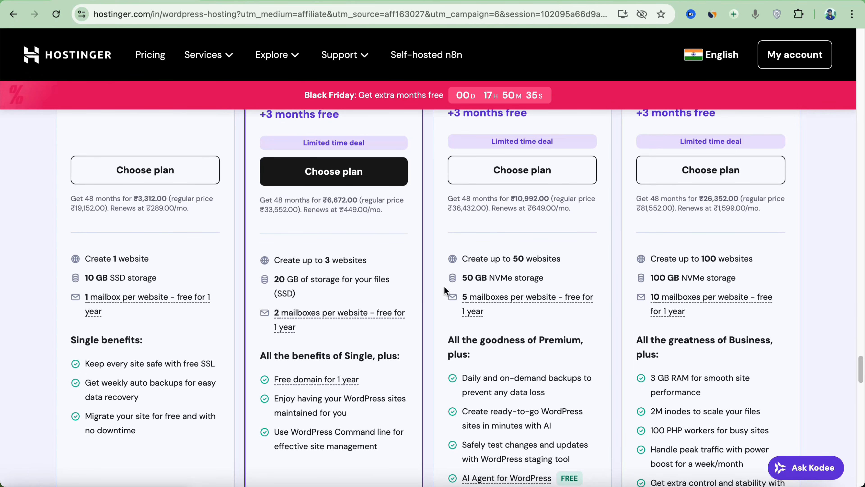
scroll(444, 286, up, 1)
drag(274, 269, 362, 264)
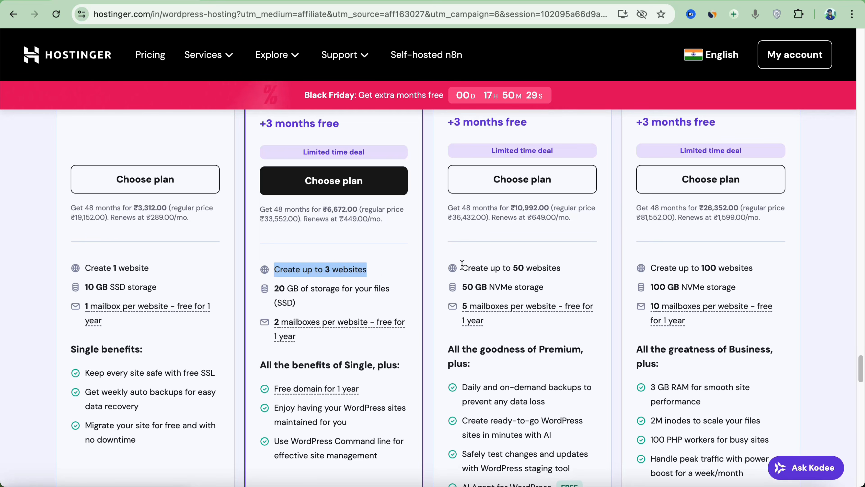
drag(461, 267, 568, 266)
scroll(368, 386, down, 1)
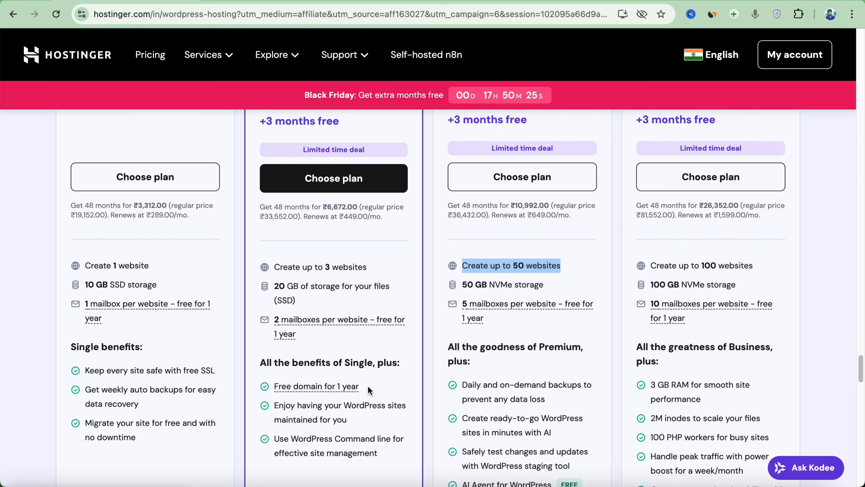
drag(360, 386, 292, 392)
click(517, 370)
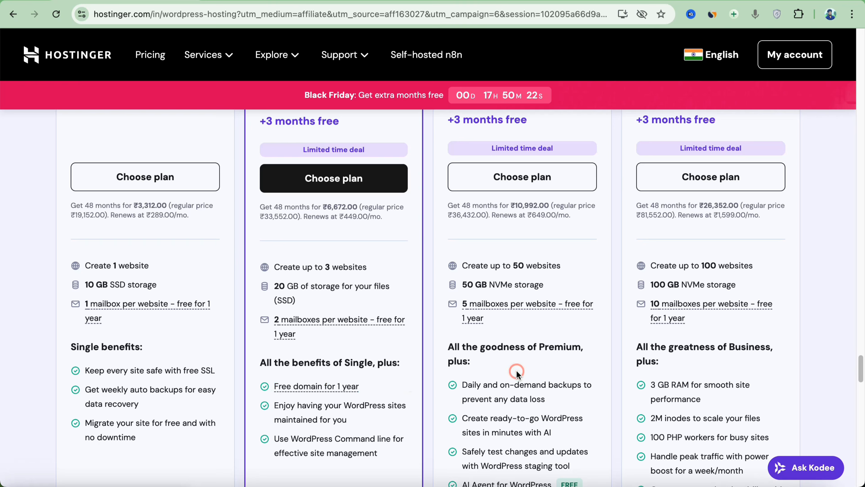
scroll(517, 371, down, 1)
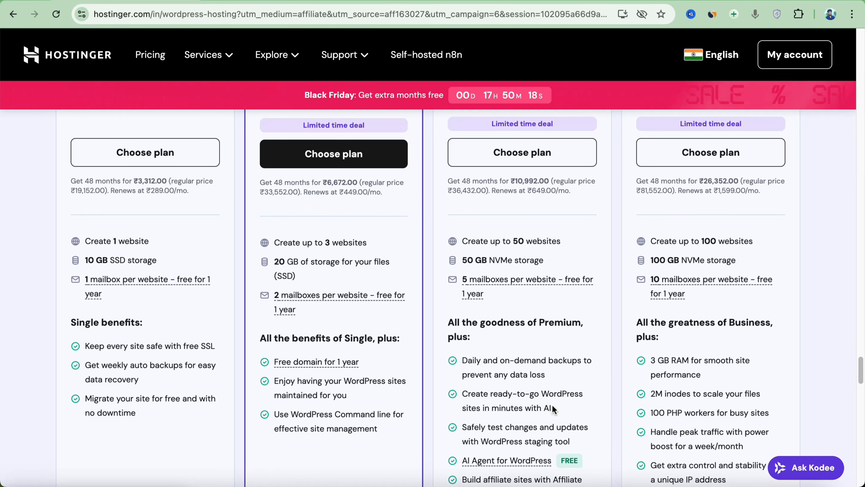
drag(552, 405, 537, 394)
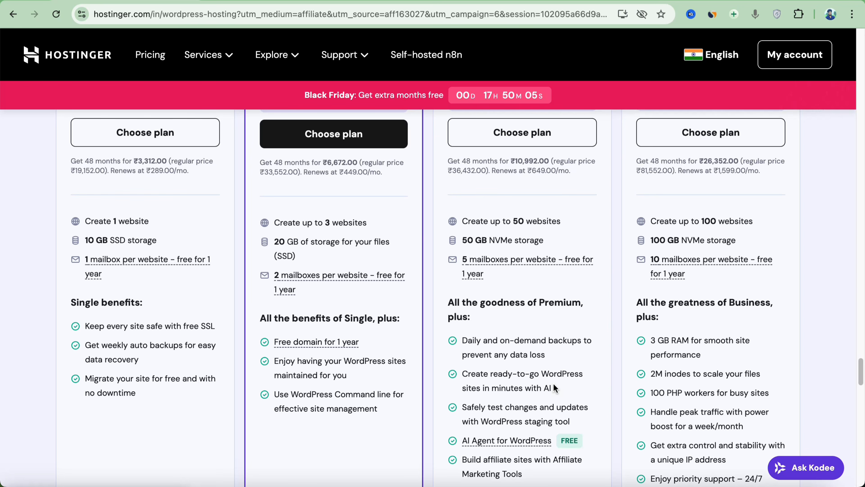
scroll(553, 383, down, 2)
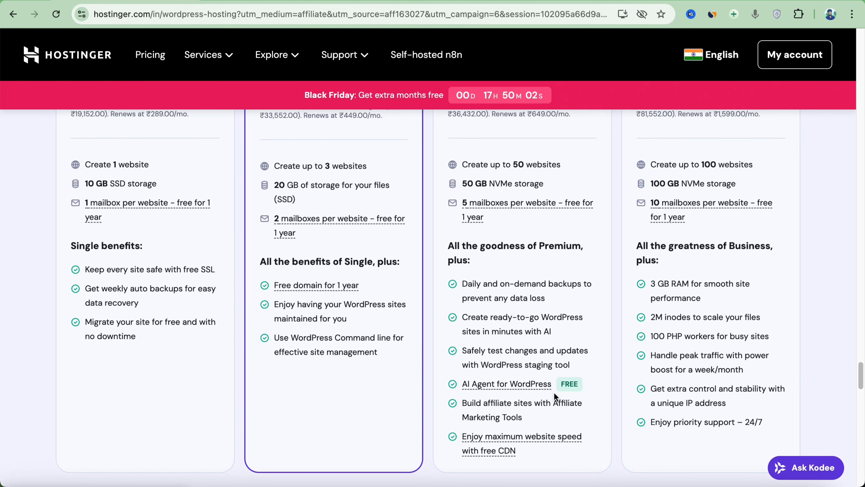
Choose the Business hosting plan
scroll(476, 298, up, 10)
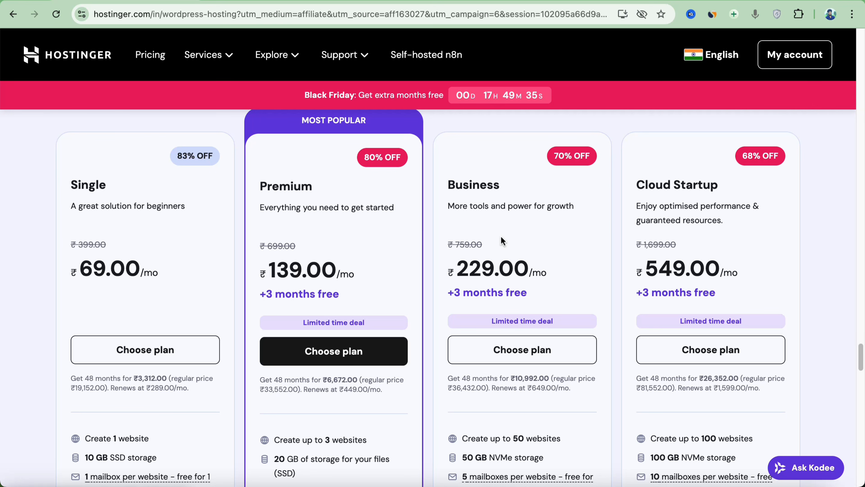
click(530, 349)
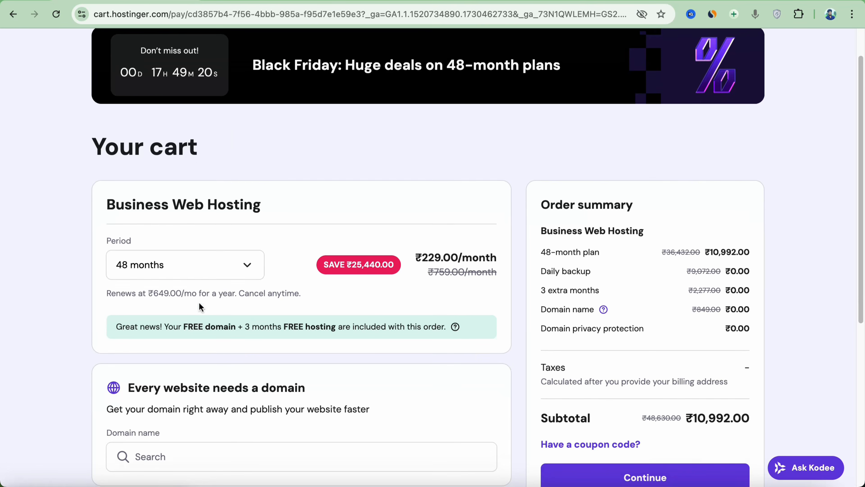
Try the 1-month, 12-month and 24-month hosting periods in the cart to compare prices and free domain offers
click(201, 270)
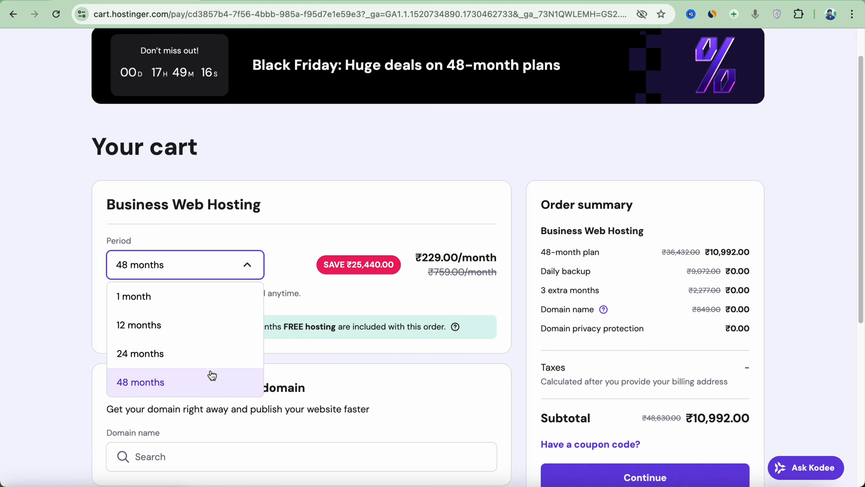
click(193, 292)
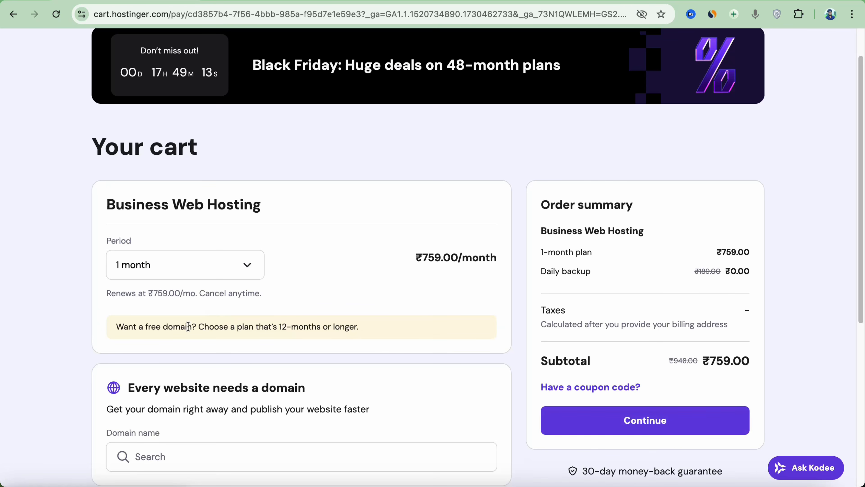
click(235, 271)
click(222, 325)
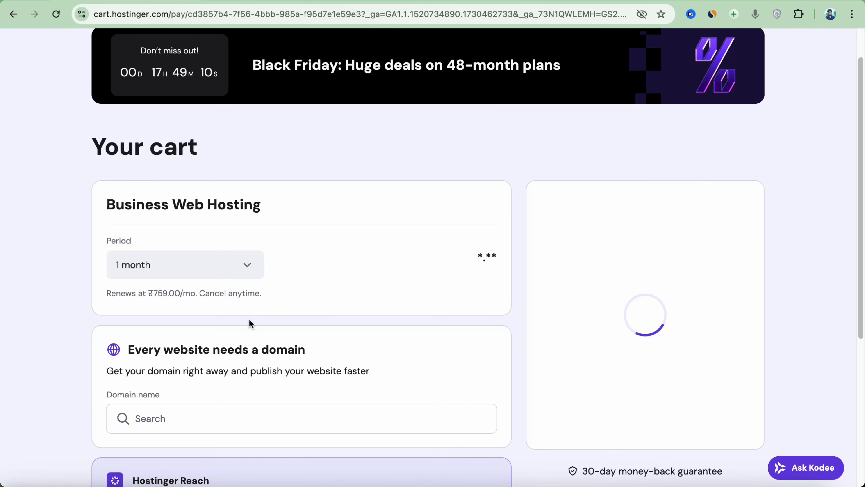
drag(203, 326, 246, 326)
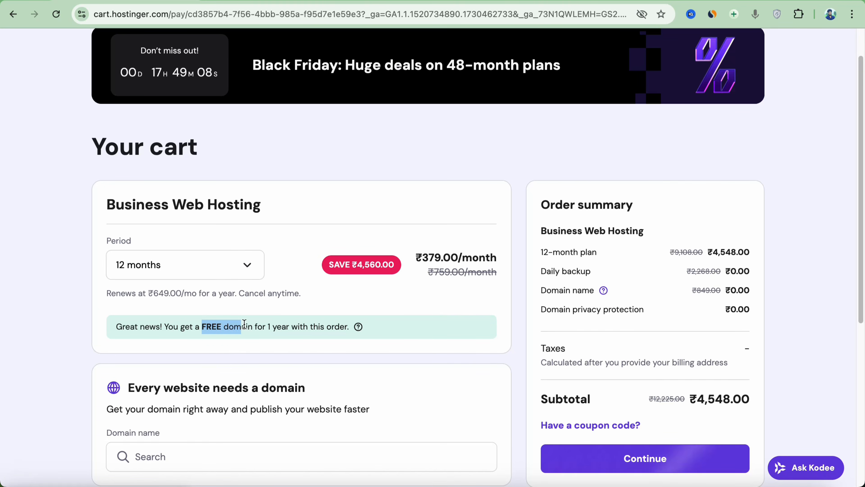
click(244, 271)
click(213, 351)
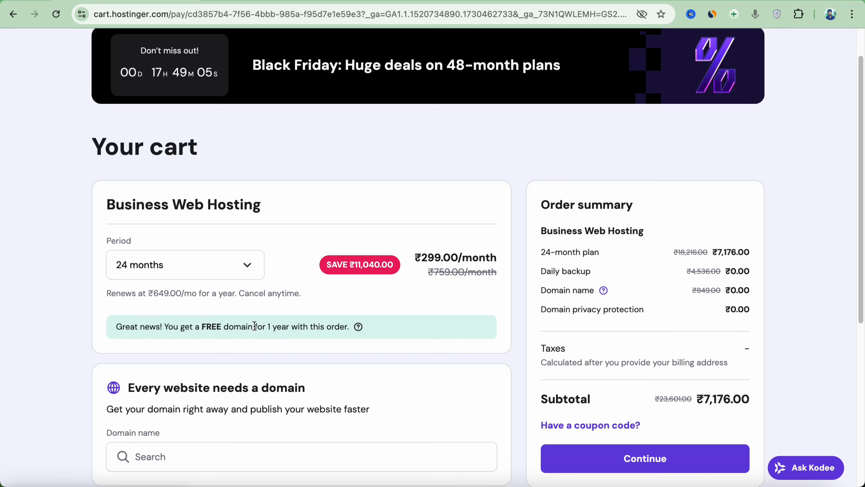
Set the hosting period to 48 months and check the free hosting months included with the order
click(253, 271)
click(246, 326)
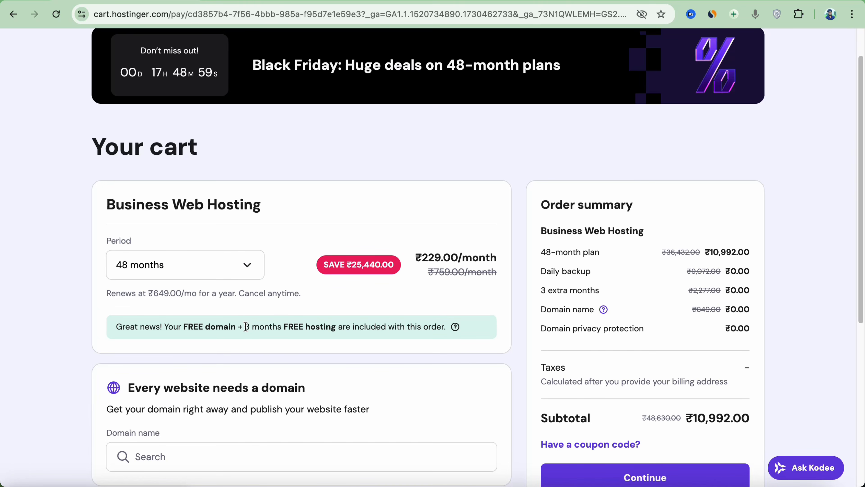
drag(245, 326, 338, 326)
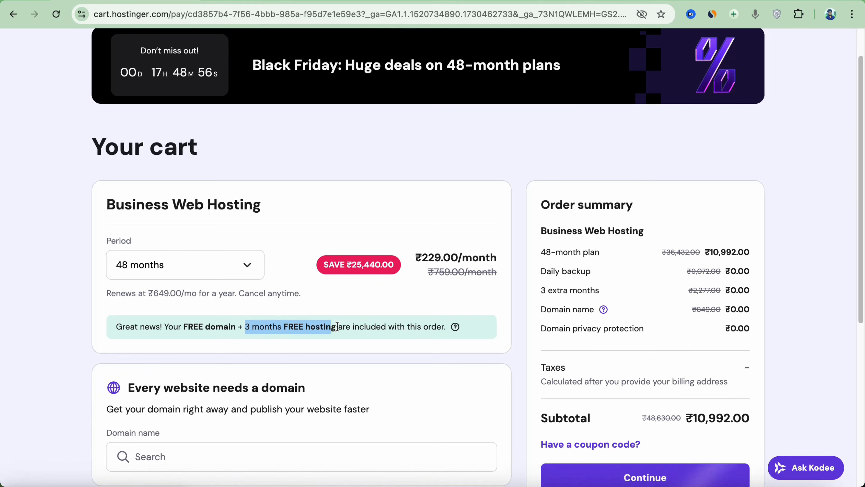
click(402, 315)
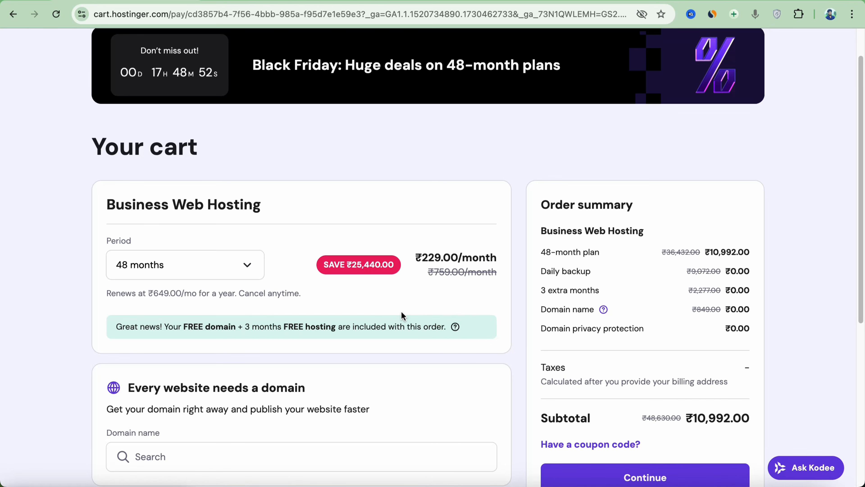
Apply the coupon code TEJAA15 to the cart and check the discount in the order summary
scroll(235, 329, down, 1)
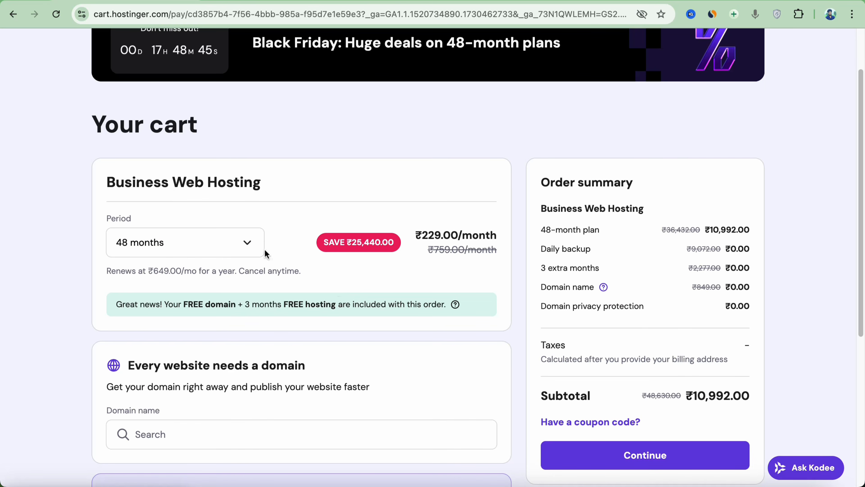
click(614, 421)
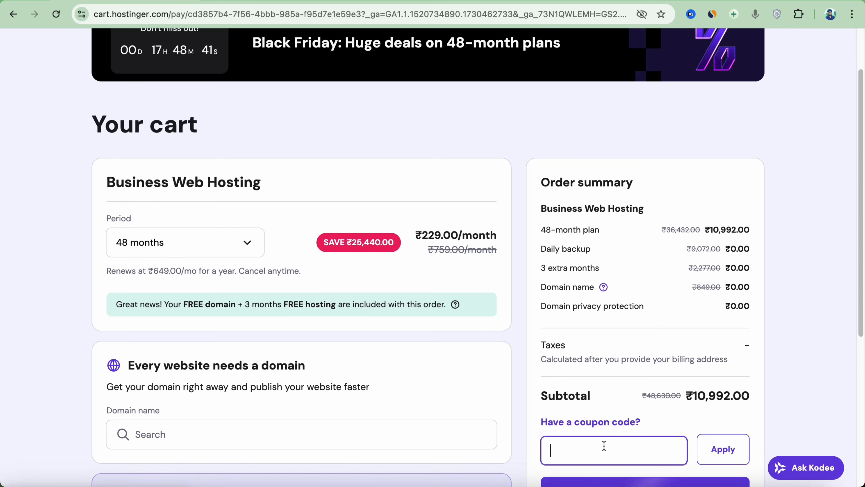
text(TEJAA15)
click(708, 450)
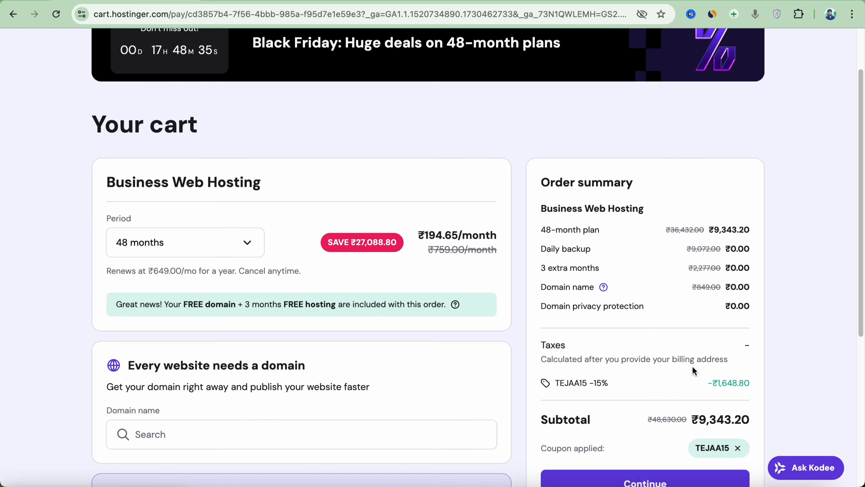
scroll(676, 365, down, 2)
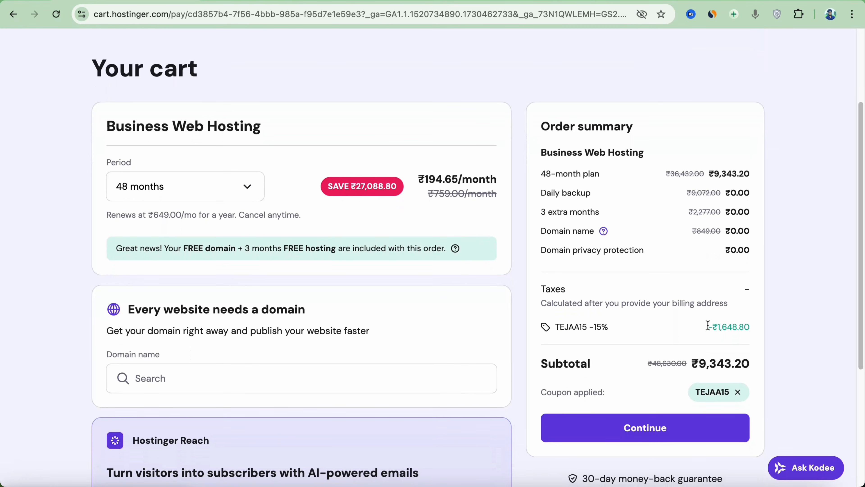
drag(708, 327, 757, 330)
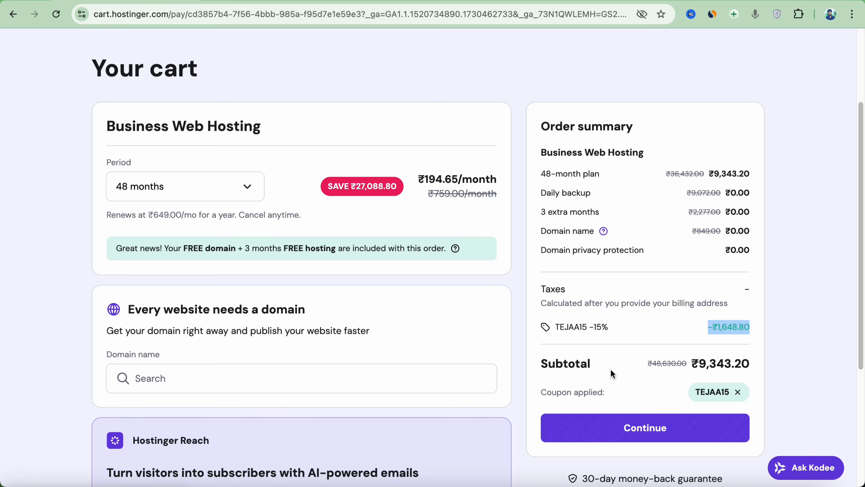
click(238, 188)
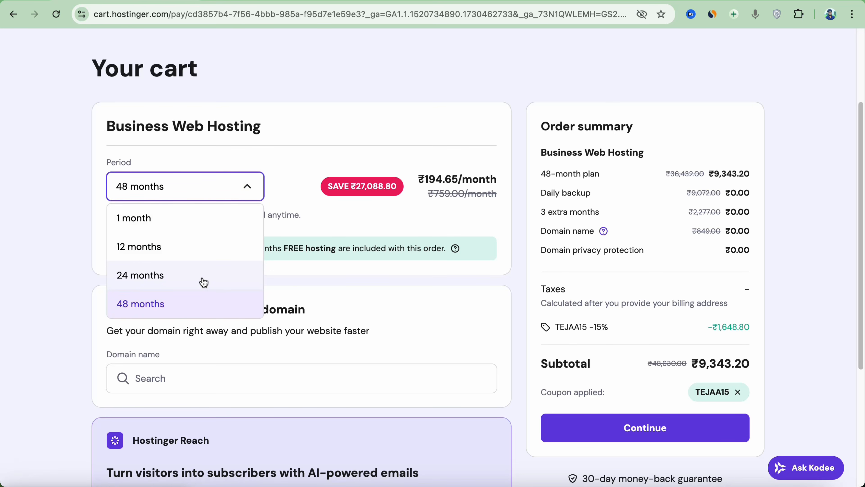
click(286, 172)
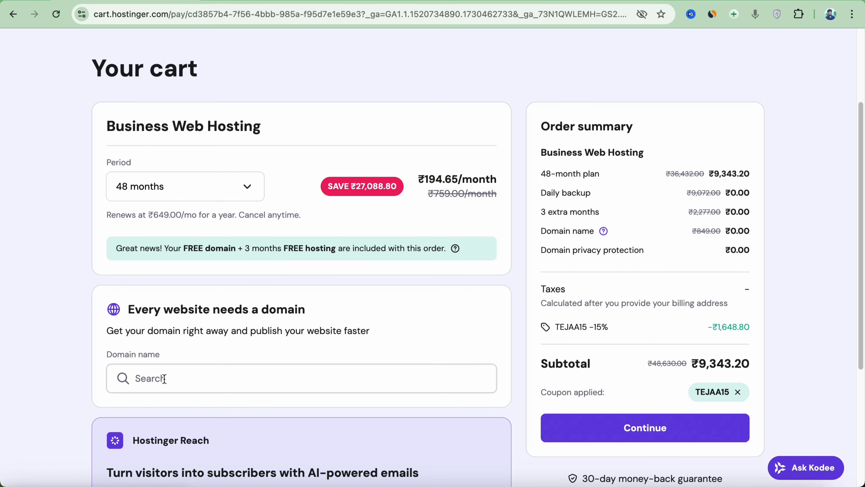
scroll(174, 372, down, 1)
scroll(174, 372, down, 1)
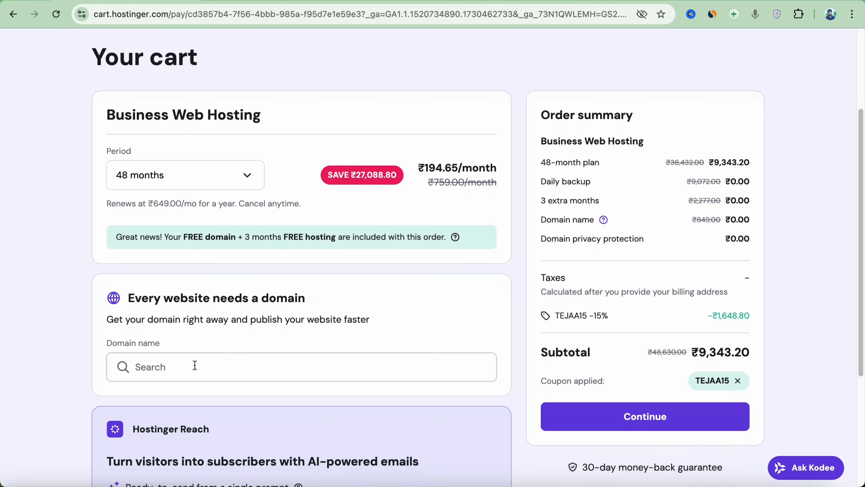
Proceed from the cart to checkout and continue from the billing address to the payment section
scroll(195, 365, up, 2)
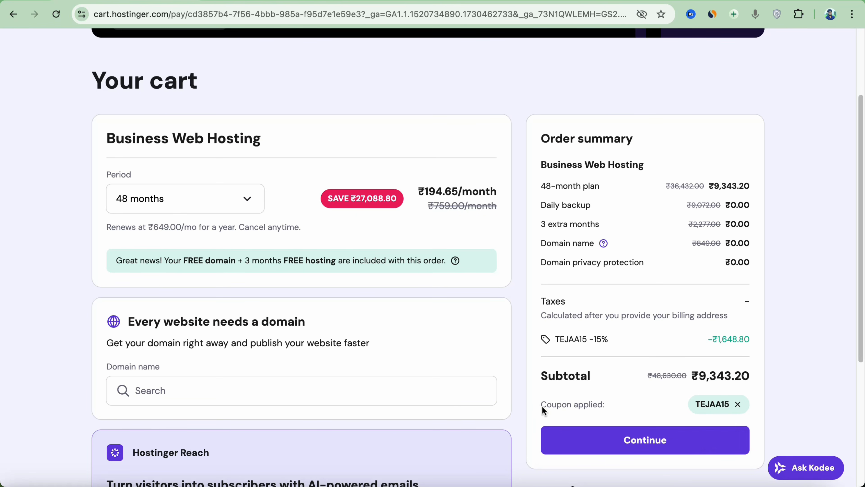
click(628, 440)
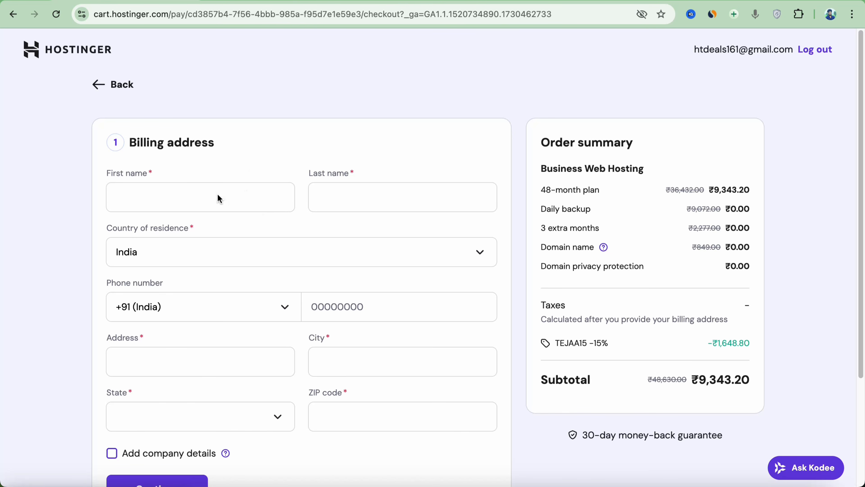
scroll(377, 194, down, 2)
scroll(279, 310, down, 1)
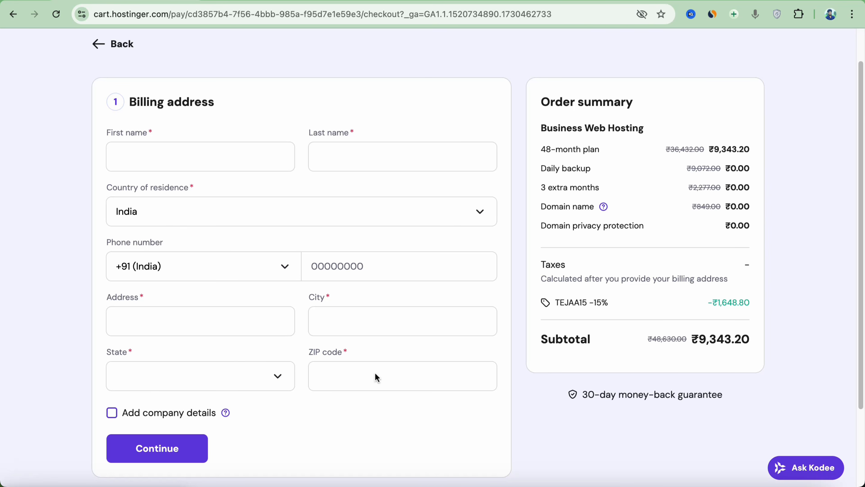
click(203, 441)
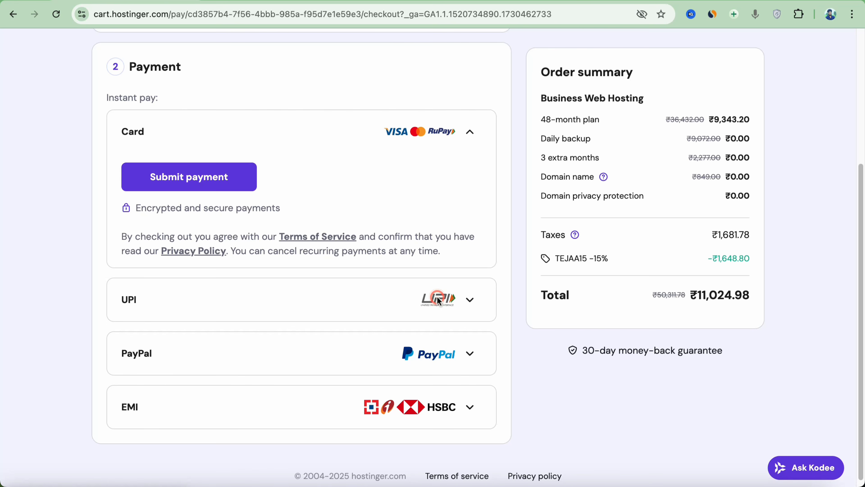
Select UPI as the payment method, continue to its payment page and check the order total
click(432, 302)
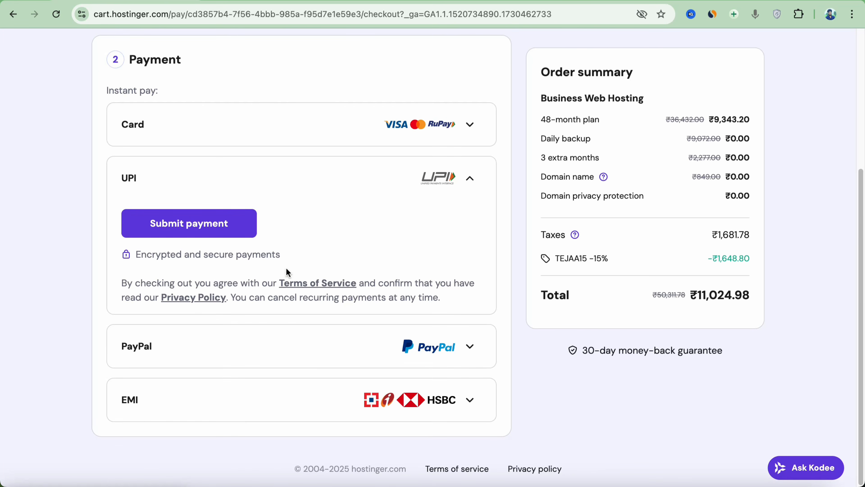
click(204, 235)
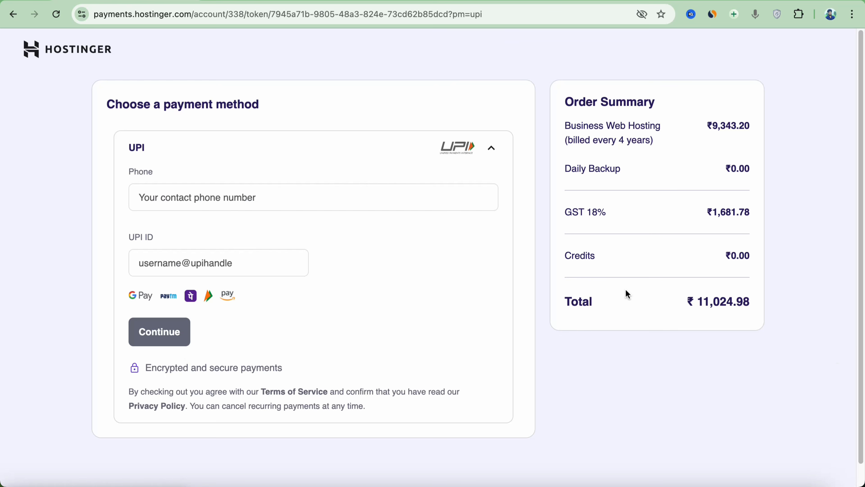
drag(650, 294, 855, 295)
click(855, 295)
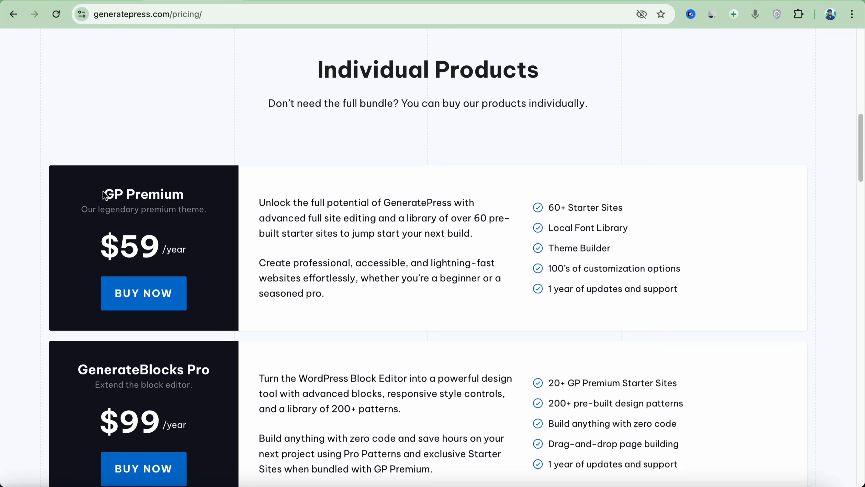
Examine the GP Premium product and its yearly price on the GeneratePress pricing page
drag(104, 195, 206, 218)
click(199, 256)
drag(200, 257, 102, 240)
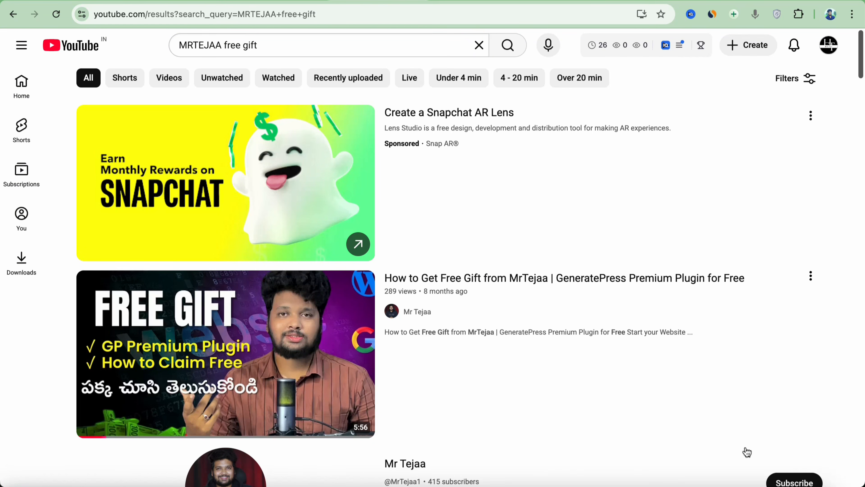
Open the list of websites in the Hostinger hPanel
mouse_move(530, 303)
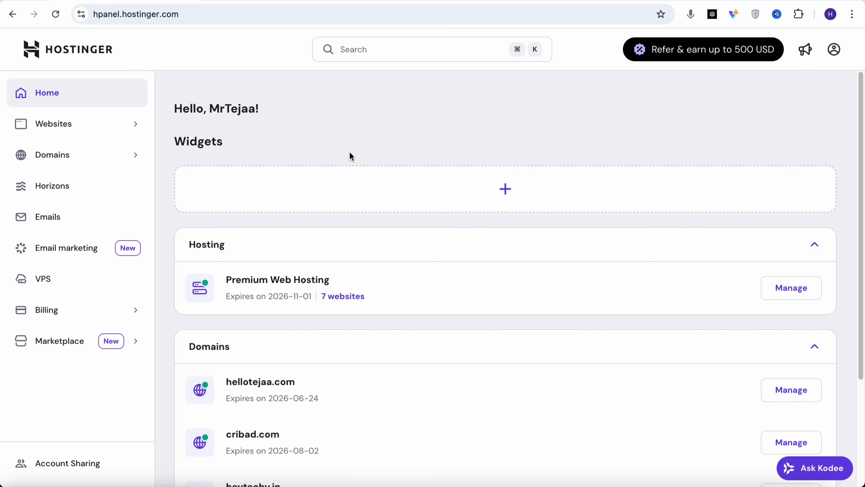
click(71, 128)
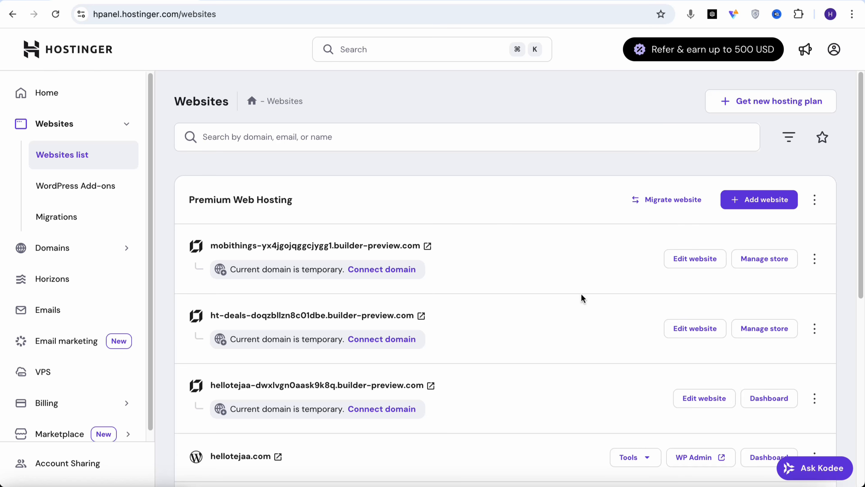
Look through the websites under the Premium Web Hosting plan and display the website types available for adding a new site
scroll(581, 293, down, 10)
scroll(481, 312, up, 9)
scroll(481, 312, up, 1)
scroll(481, 312, down, 3)
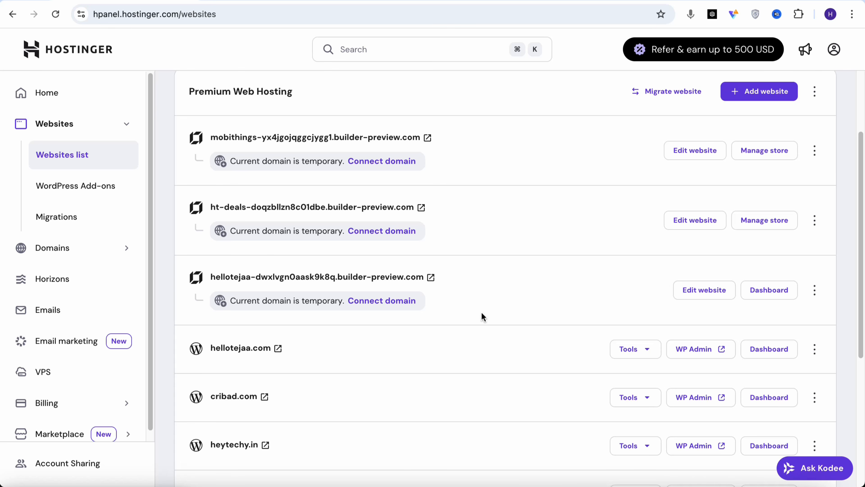
scroll(481, 317, up, 2)
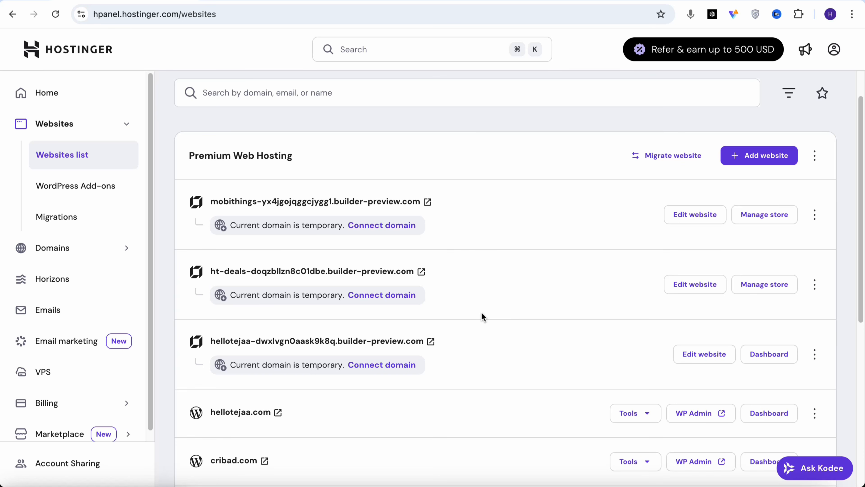
scroll(482, 313, up, 1)
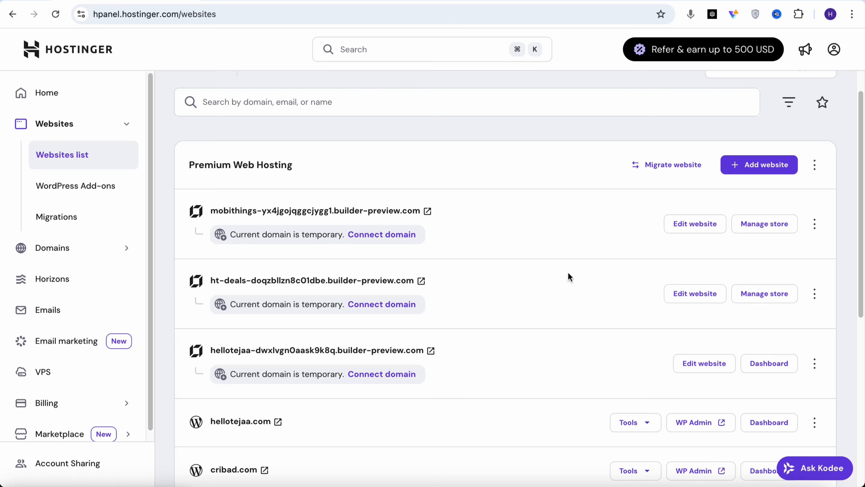
click(762, 167)
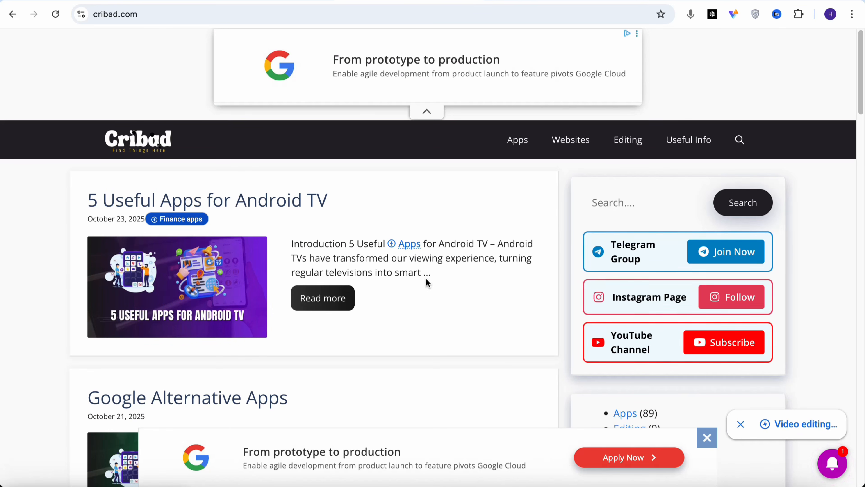
Examine the cribad.com blog homepage and its list of posts as an example website
scroll(426, 278, down, 6)
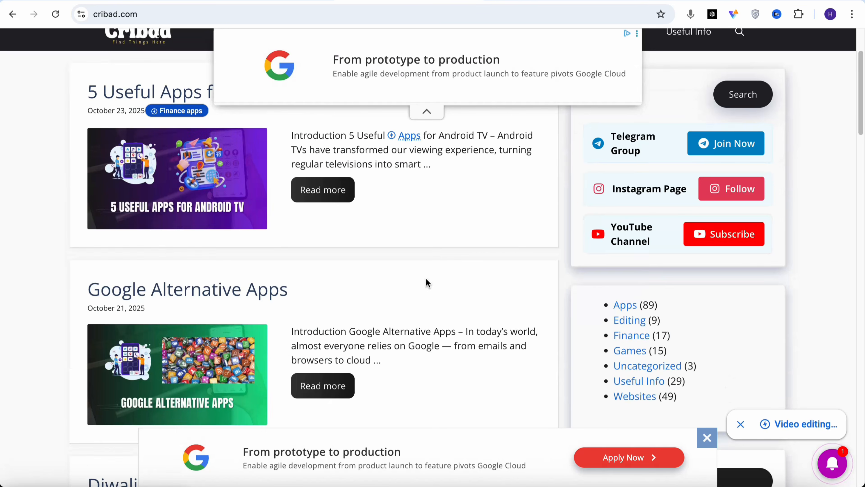
scroll(427, 280, down, 10)
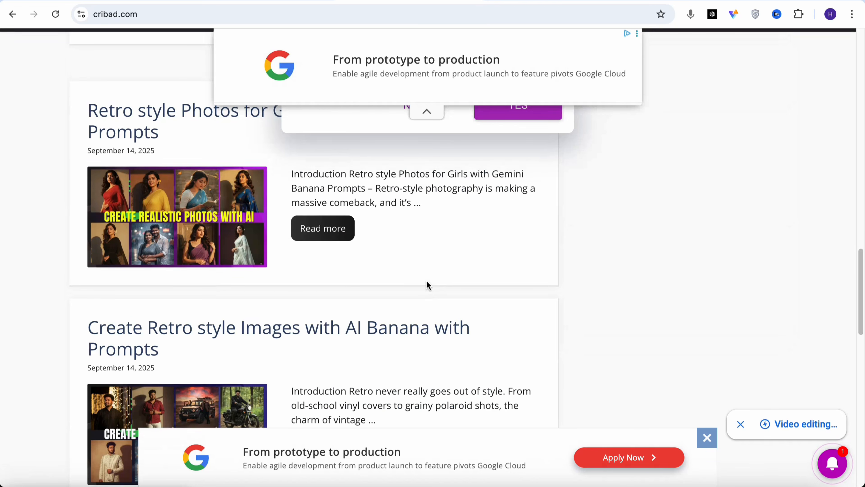
scroll(426, 280, up, 10)
scroll(427, 280, up, 3)
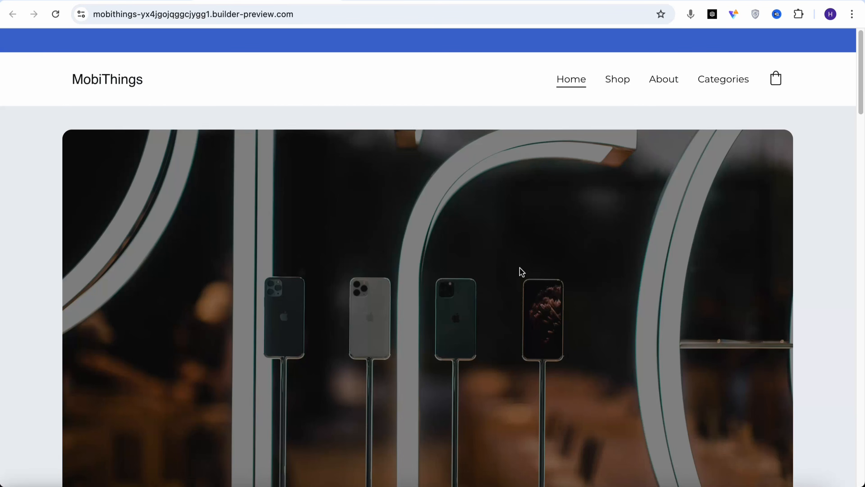
Examine the MobiThings online store homepage as an example of a site made with a website builder
scroll(521, 271, down, 8)
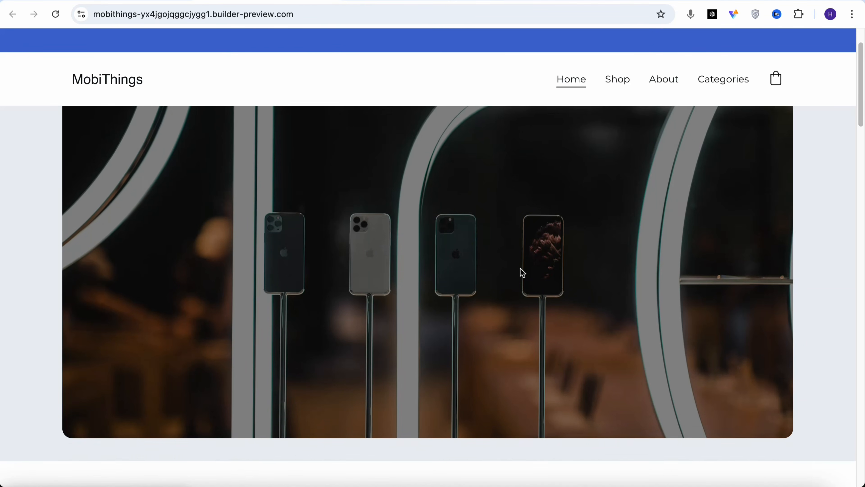
scroll(523, 268, down, 10)
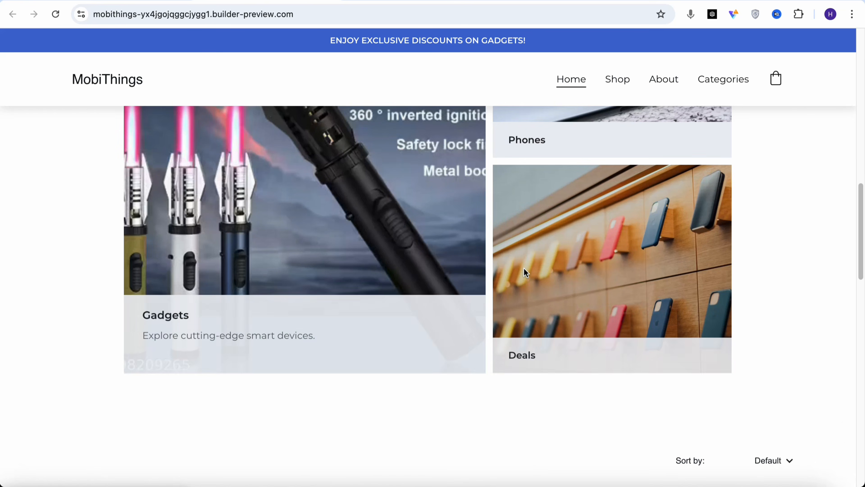
scroll(543, 299, down, 4)
scroll(541, 296, up, 20)
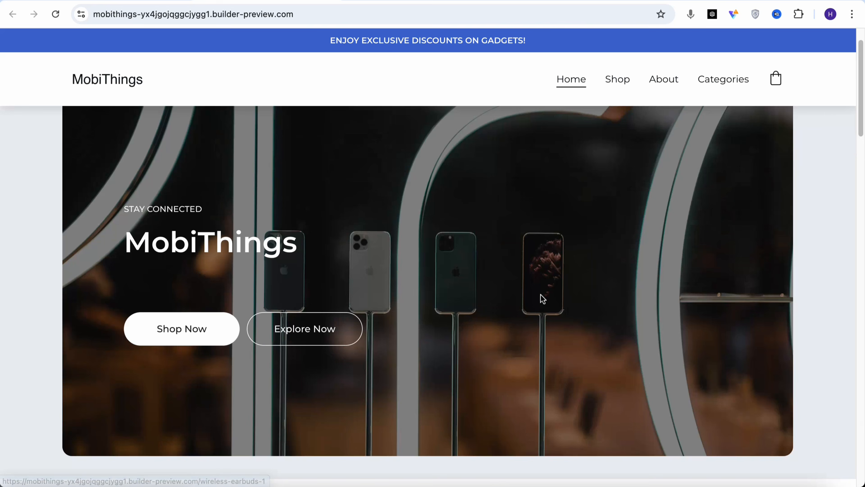
scroll(477, 299, down, 5)
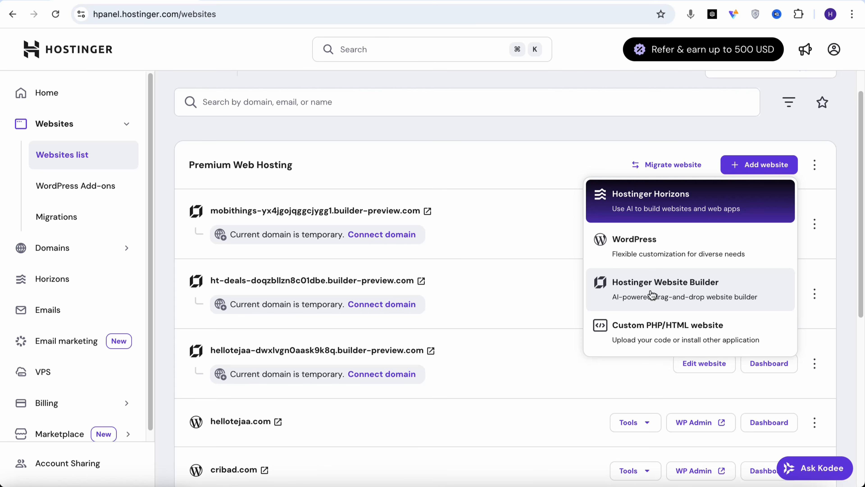
Start a new WordPress website, skip the question about who it is for and continue with the admin login details
click(668, 245)
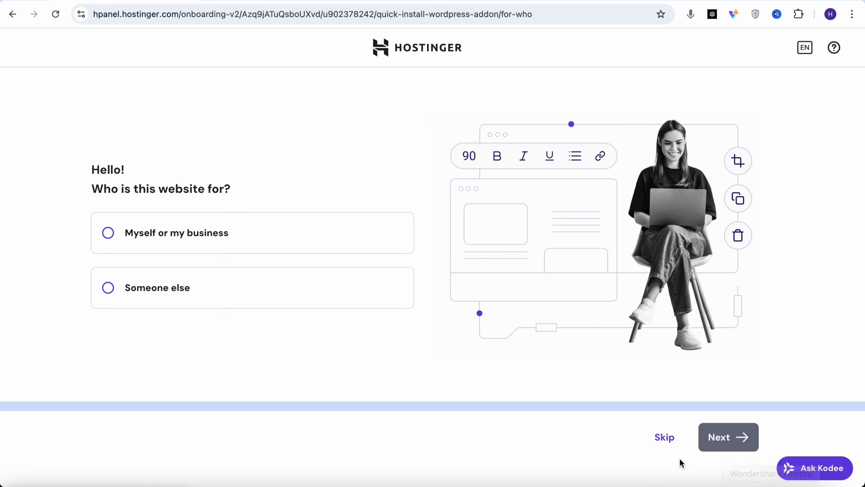
click(663, 437)
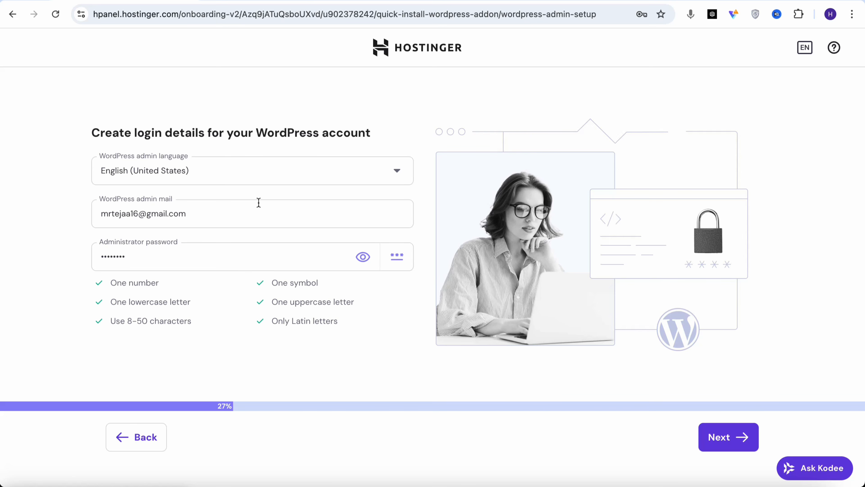
click(744, 439)
Browse the pre-built website templates, choose to create a blank site instead and use a temporary domain for it
scroll(419, 261, down, 5)
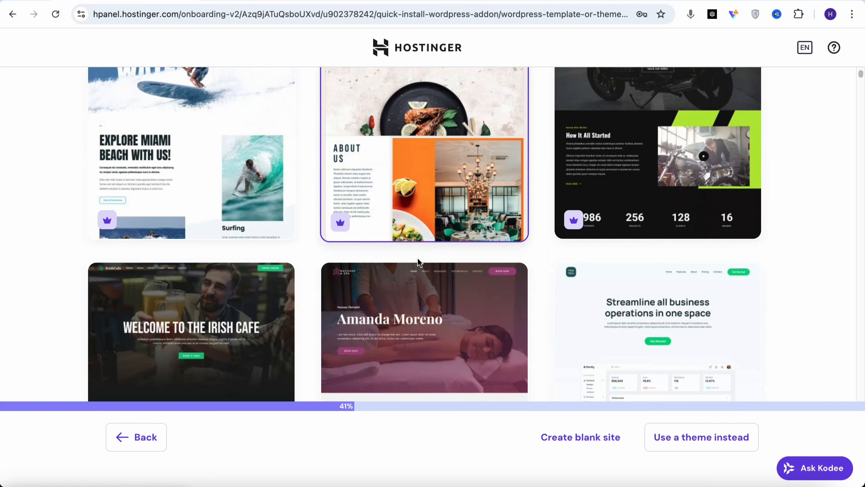
scroll(419, 262, down, 3)
scroll(487, 276, down, 2)
scroll(502, 276, up, 2)
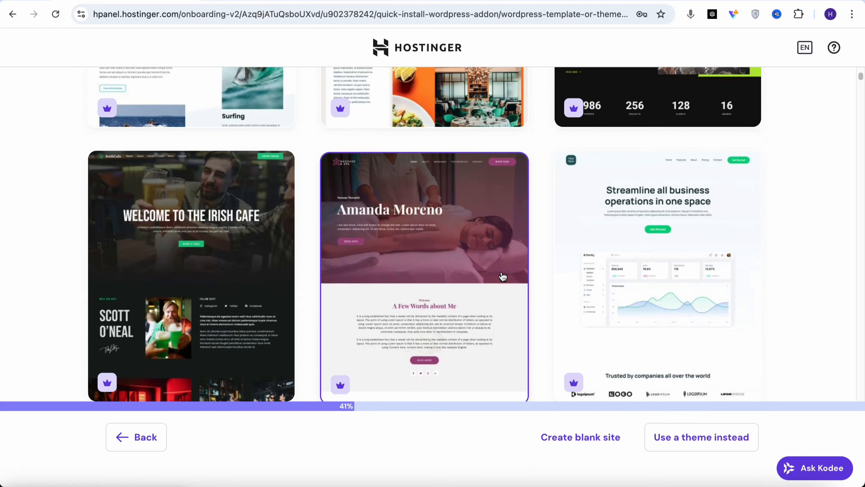
scroll(503, 277, up, 8)
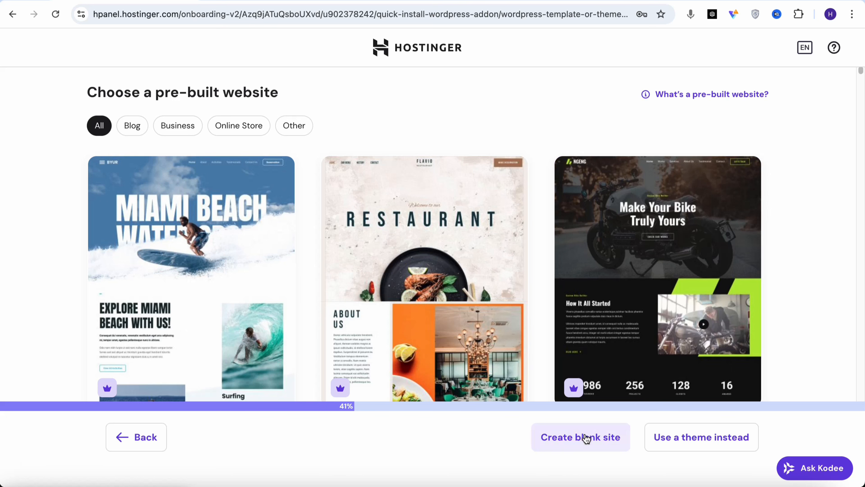
click(586, 439)
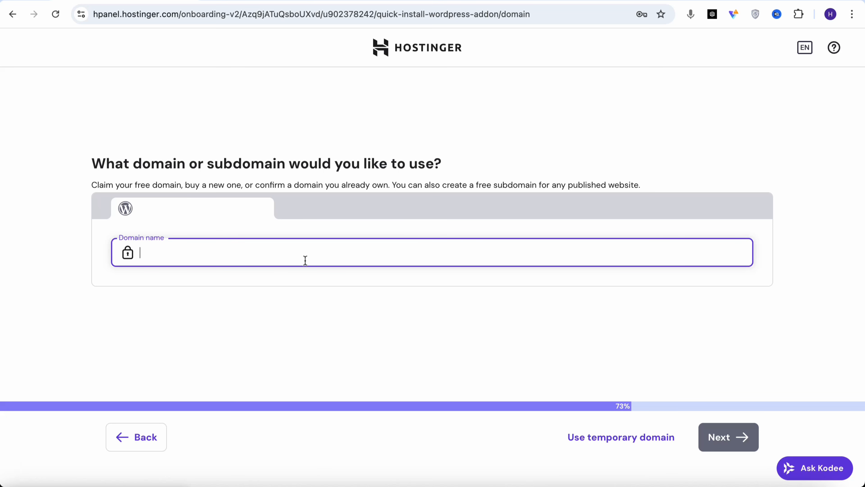
click(643, 443)
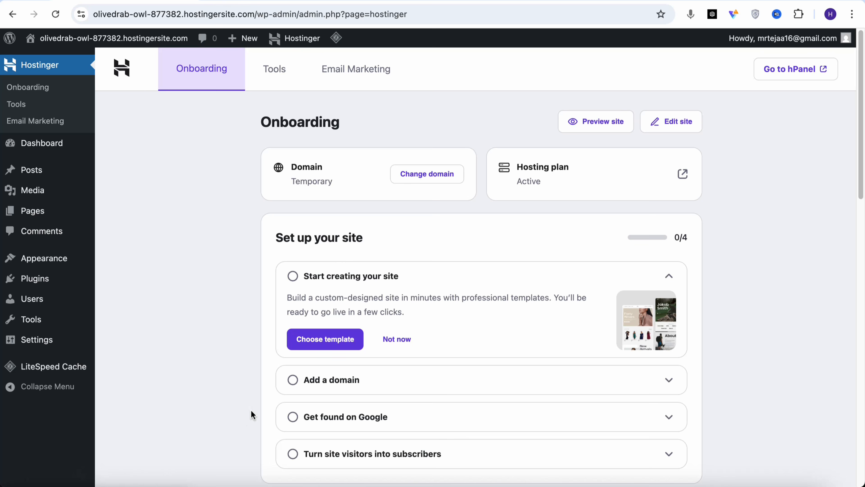
Open the new WordPress site's public homepage in a separate tab and examine its default blog layout and footer
mouse_move(68, 43)
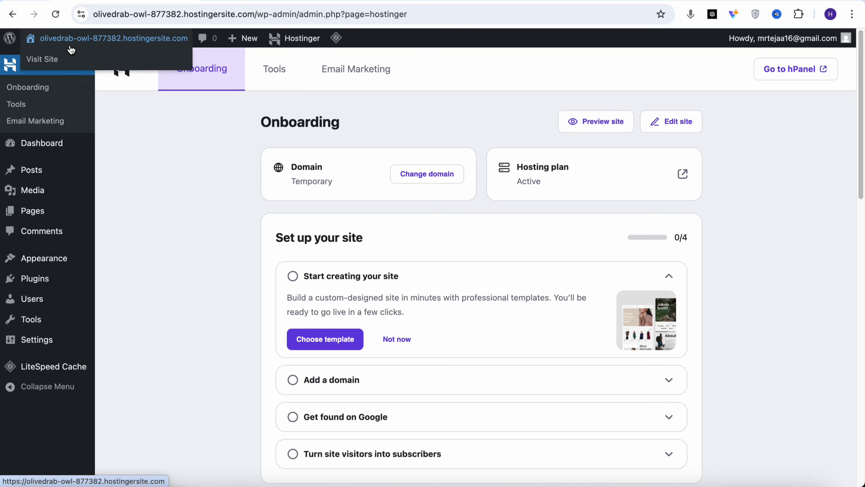
right_click(59, 58)
click(89, 64)
scroll(471, 204, down, 6)
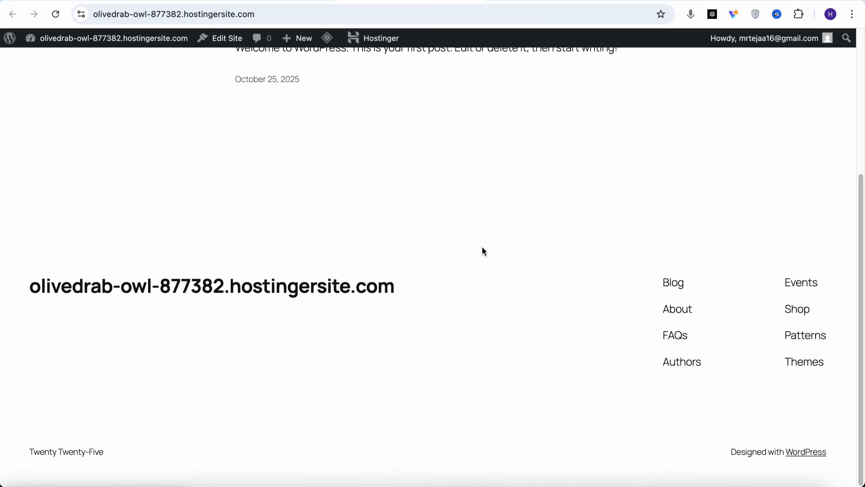
scroll(483, 248, up, 6)
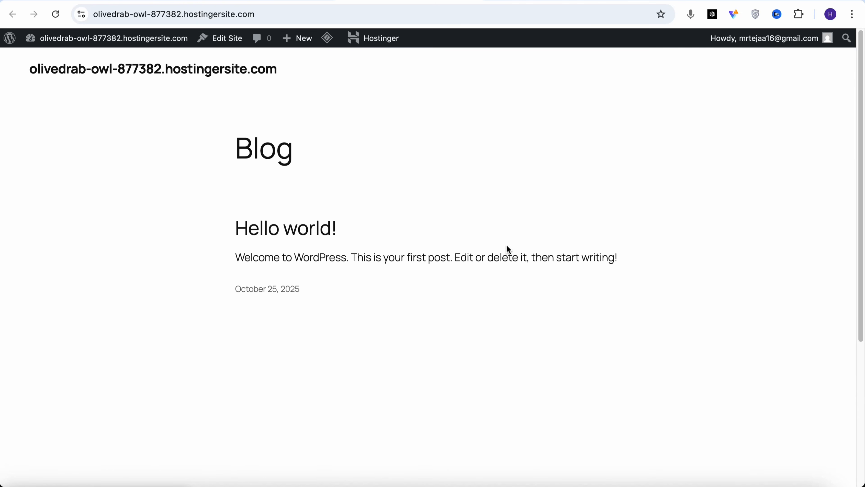
scroll(478, 290, down, 5)
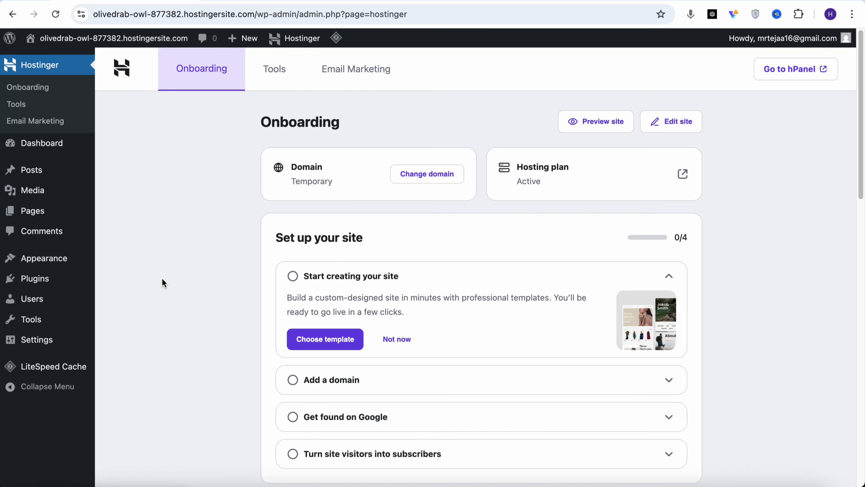
In the general settings, replace the site title with "Hey" plus the owner's first name and set the tagline to "at one Place"
mouse_move(38, 339)
click(128, 333)
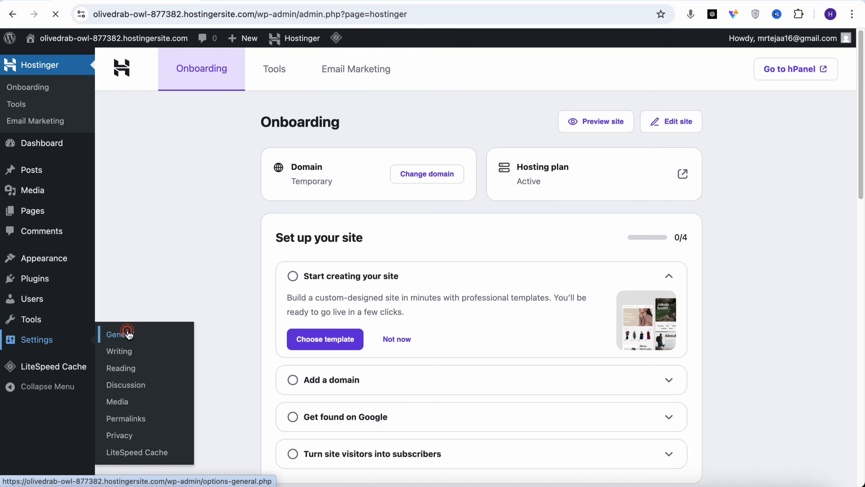
drag(413, 100, 246, 93)
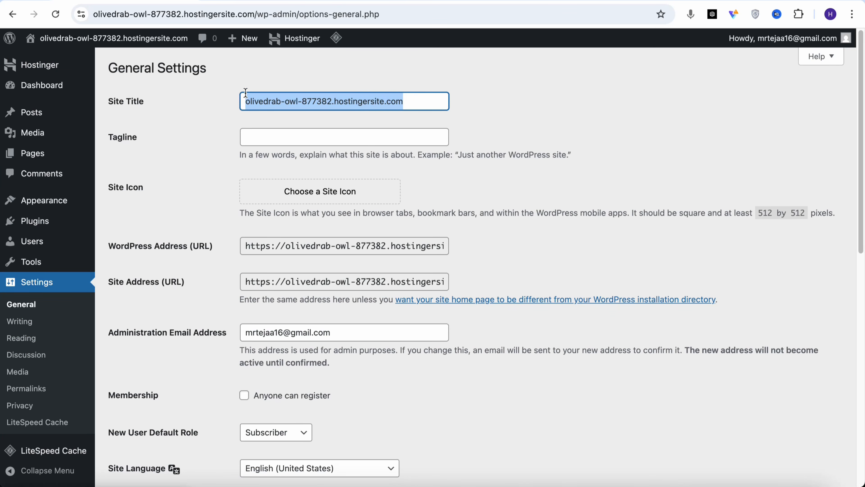
text(Hey Saiteja)
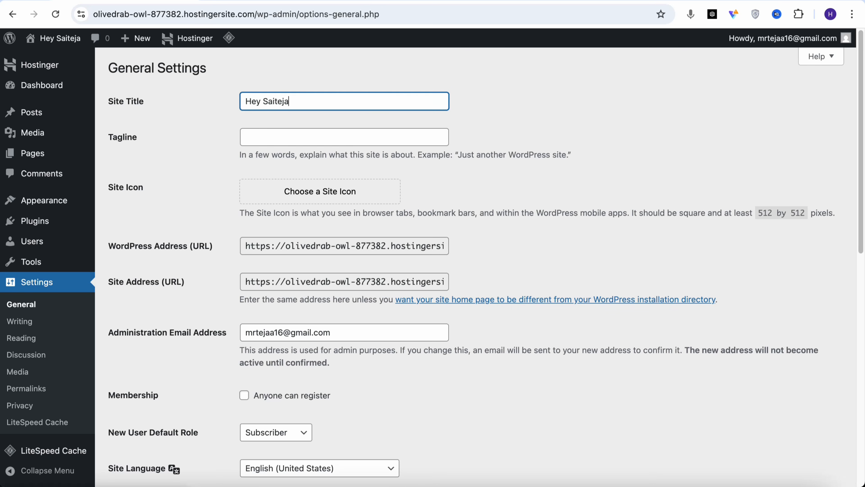
click(348, 129)
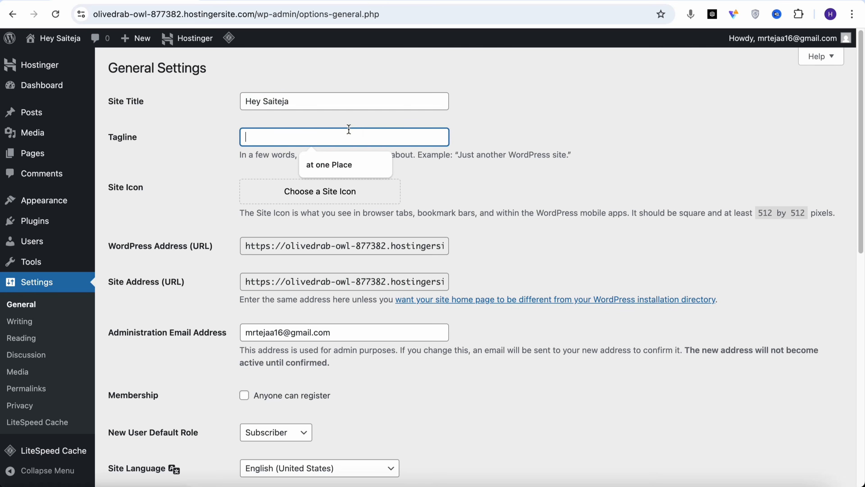
click(352, 159)
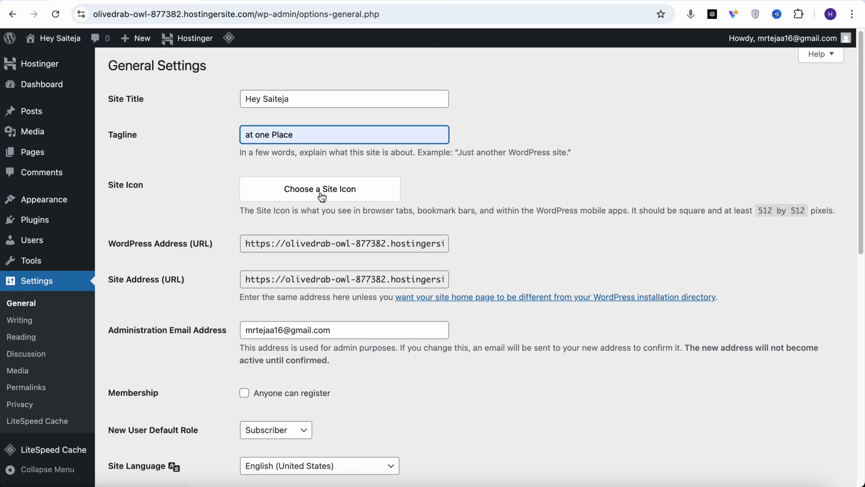
Set the site's timezone to Kolkata and save the general settings
scroll(339, 197, down, 1)
scroll(340, 198, down, 10)
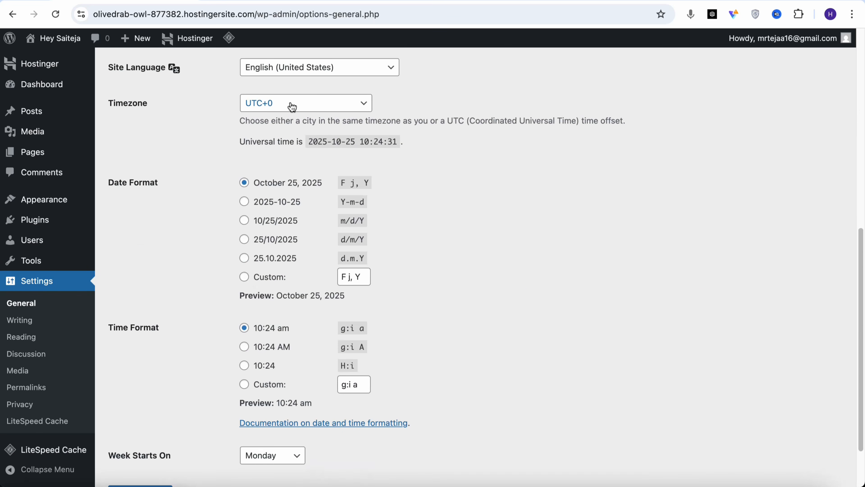
click(307, 104)
click(306, 105)
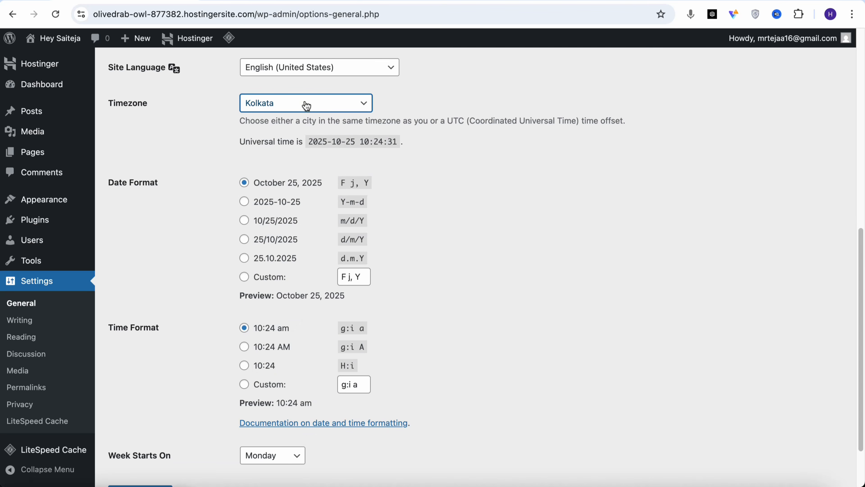
scroll(304, 109, down, 2)
click(169, 431)
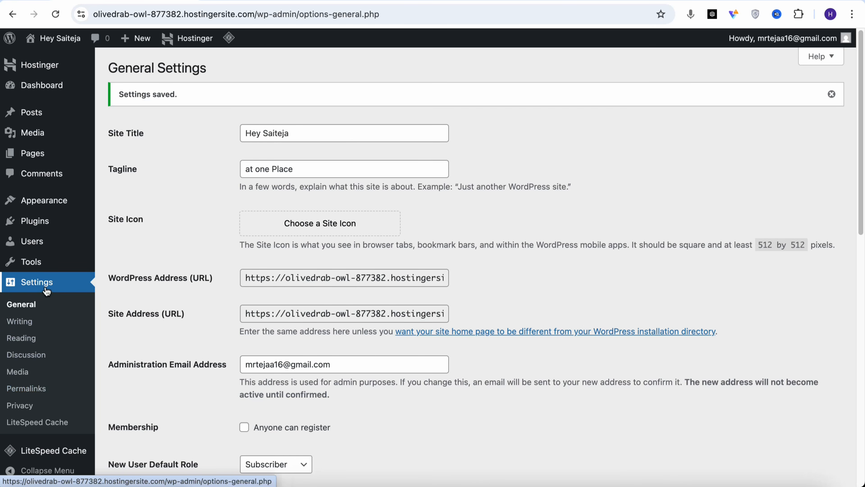
Save the permalink settings with the Post name structure
click(40, 396)
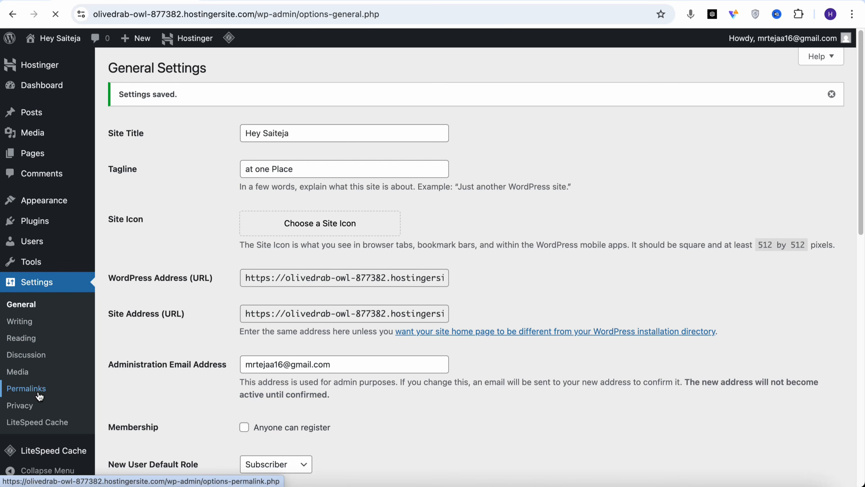
scroll(270, 343, down, 5)
scroll(280, 345, down, 1)
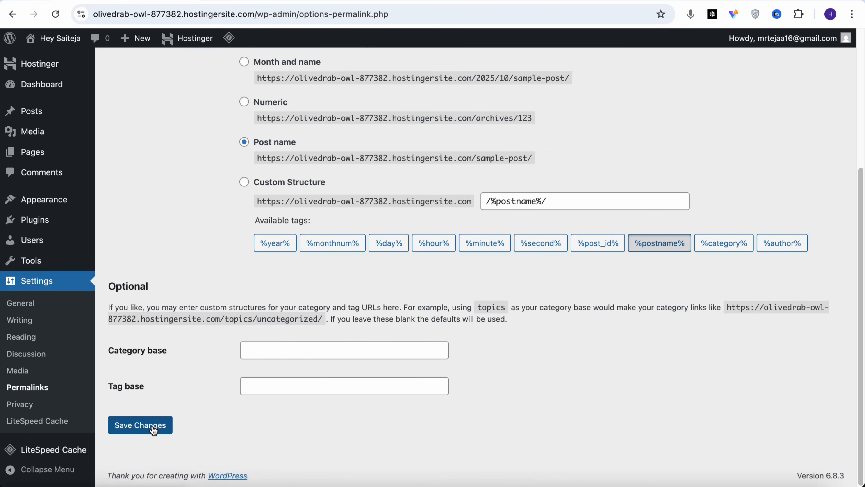
click(140, 424)
Search the theme directory for "generate", install and activate the GeneratePress theme, and reload the site's public homepage
mouse_move(63, 208)
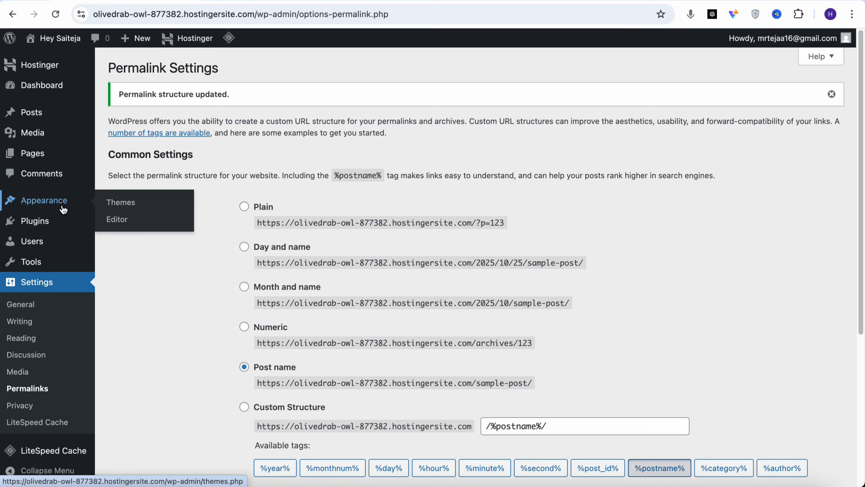
click(119, 203)
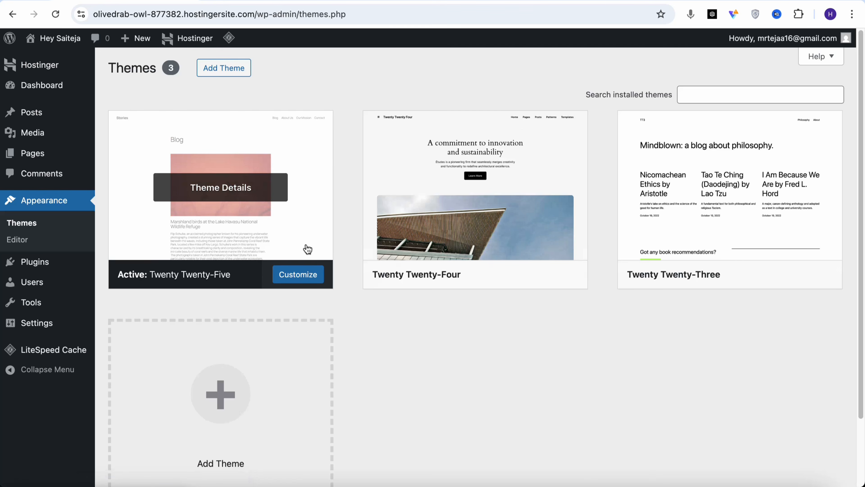
click(244, 400)
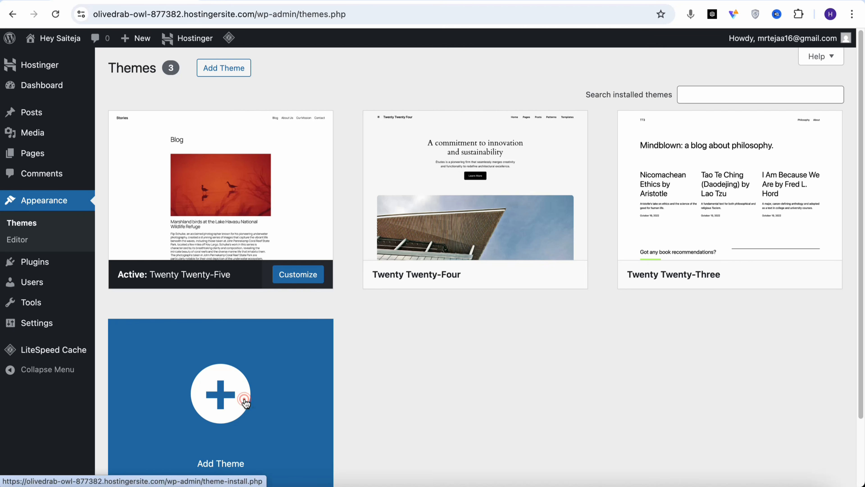
click(726, 102)
text(generate)
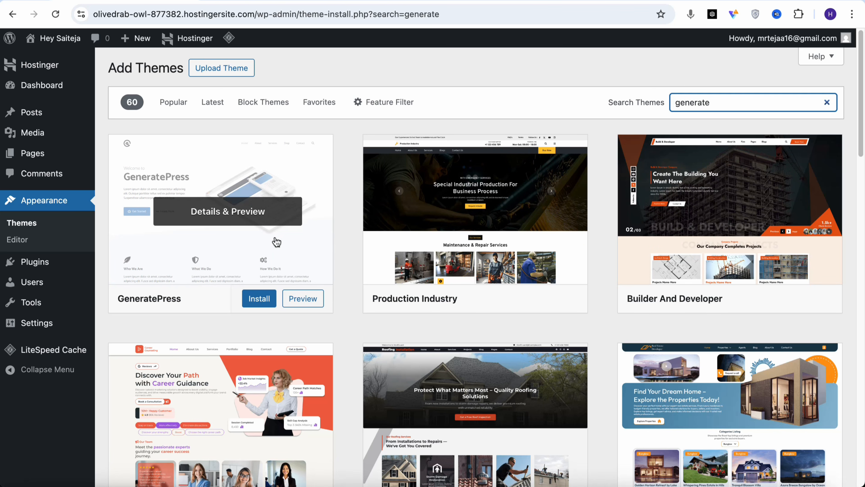
click(275, 239)
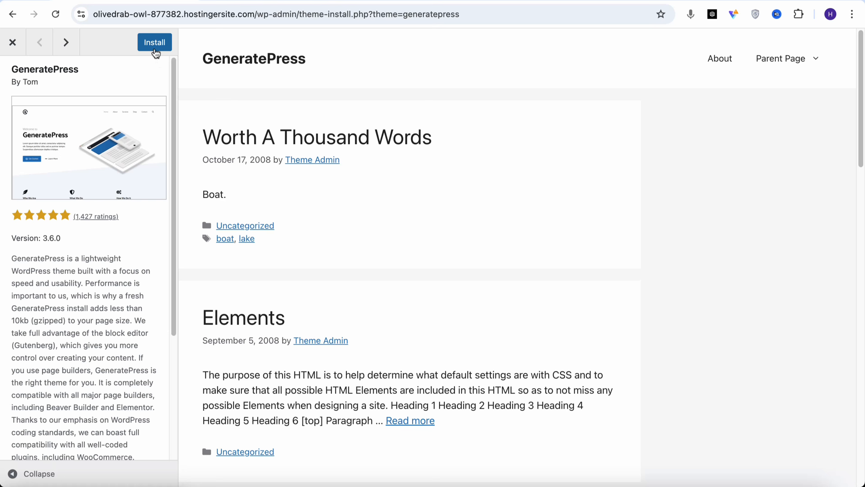
click(156, 45)
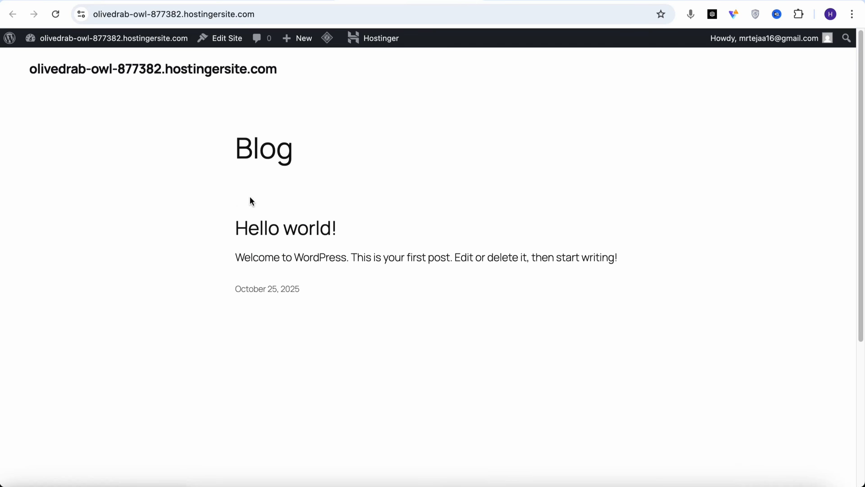
click(56, 15)
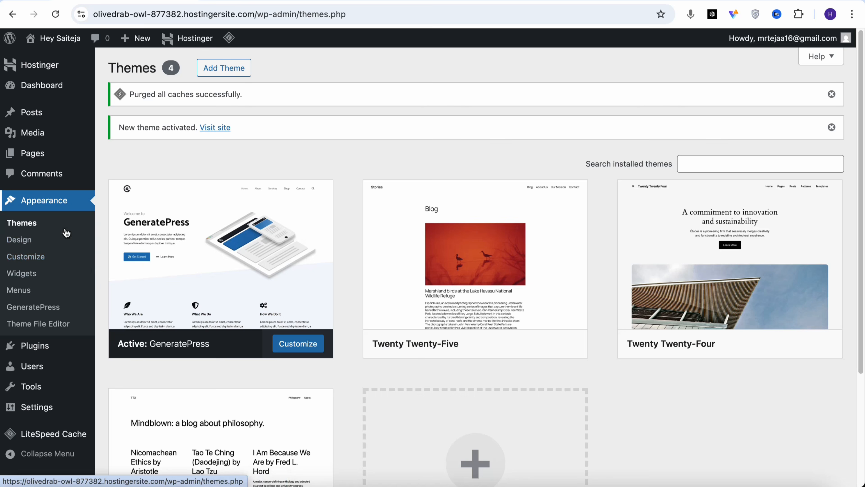
Upload the plugin file gp-premium-2.5.5.zip, install it and activate GP Premium
mouse_move(40, 353)
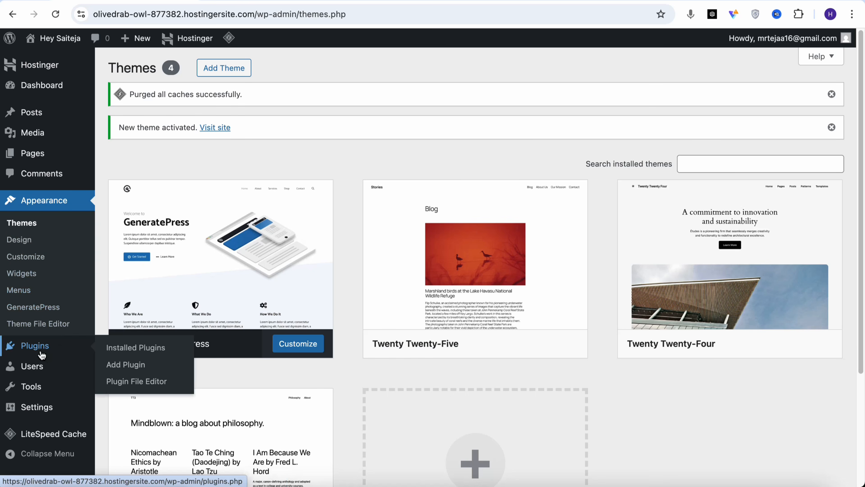
click(117, 365)
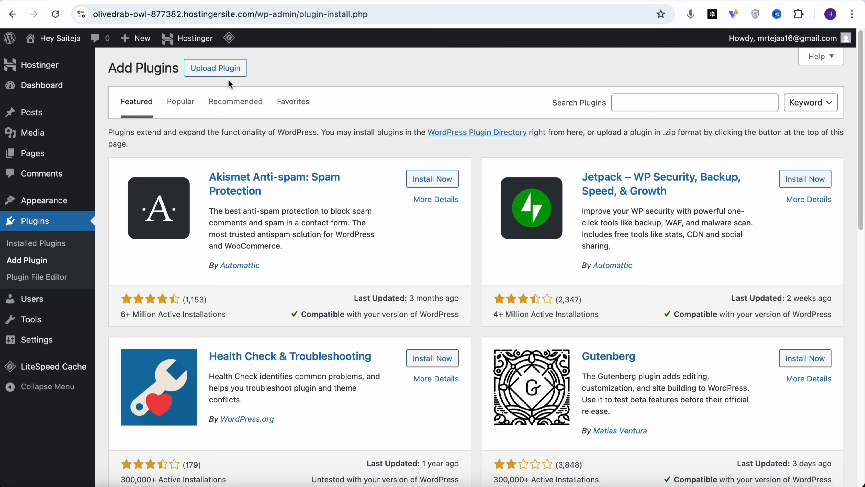
click(229, 73)
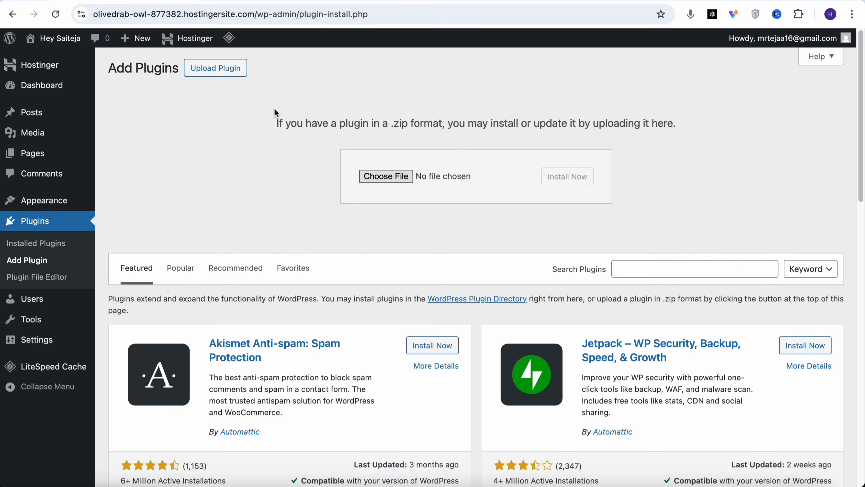
click(389, 182)
double_click(474, 172)
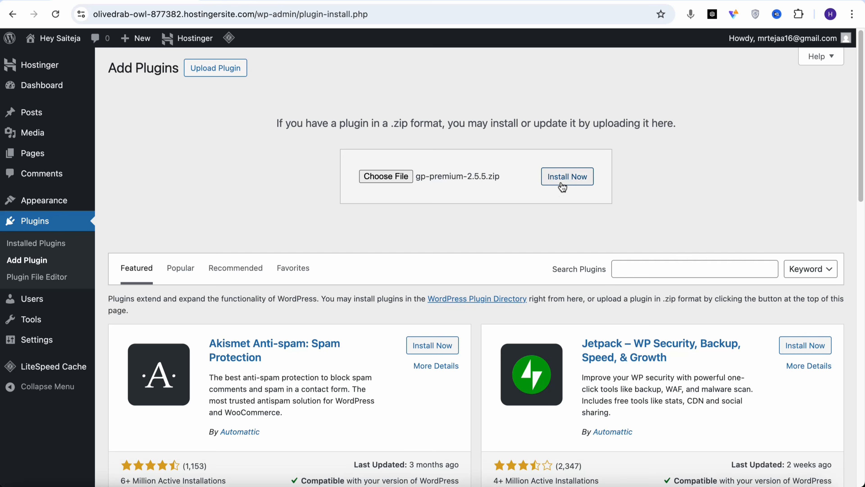
click(560, 179)
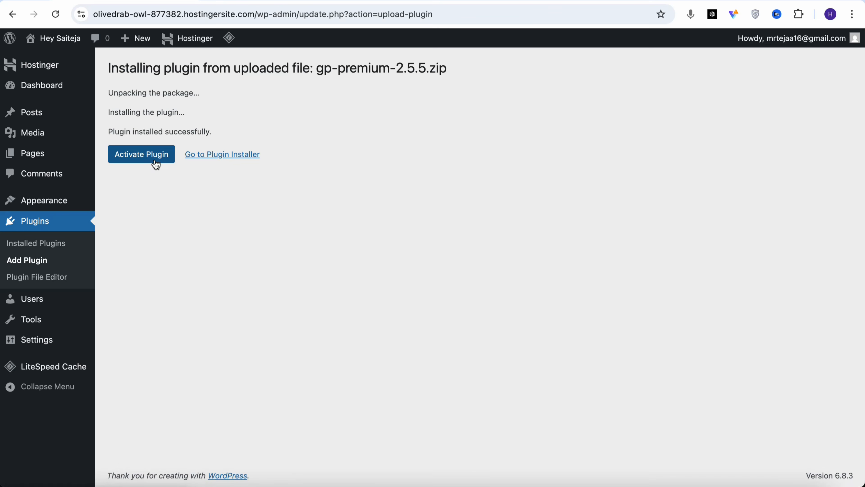
click(154, 160)
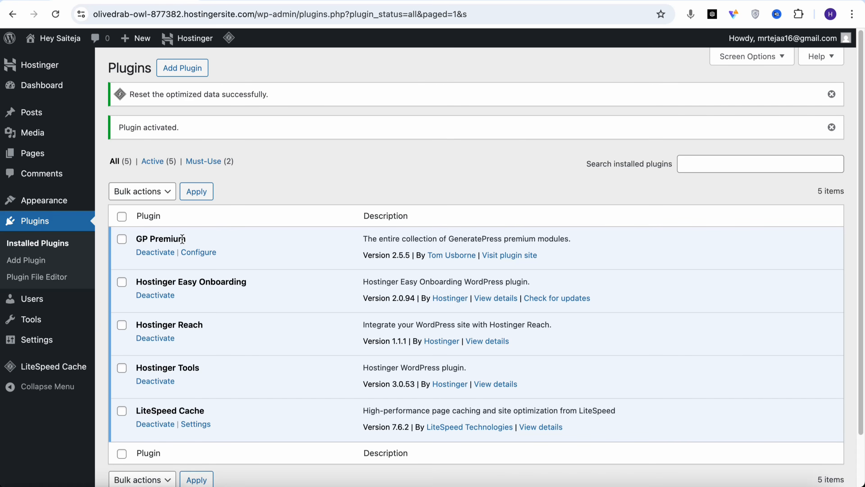
In the GeneratePress theme options, activate the Site Library and Elements modules
mouse_move(68, 202)
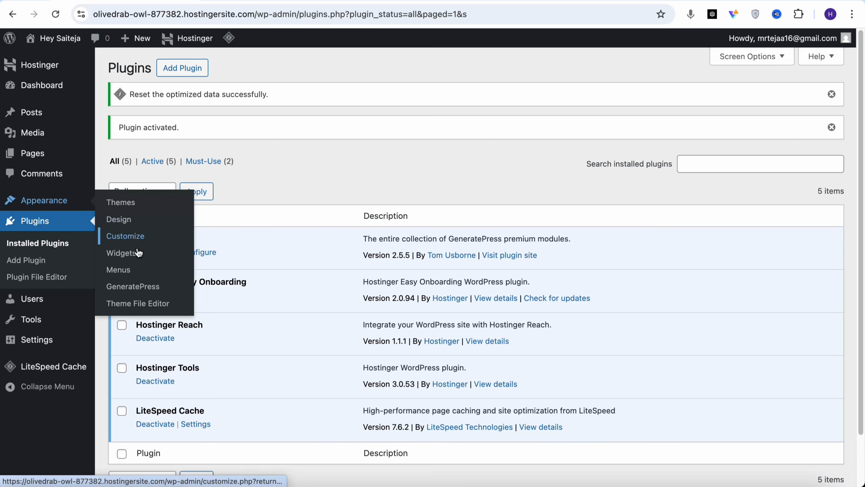
click(149, 287)
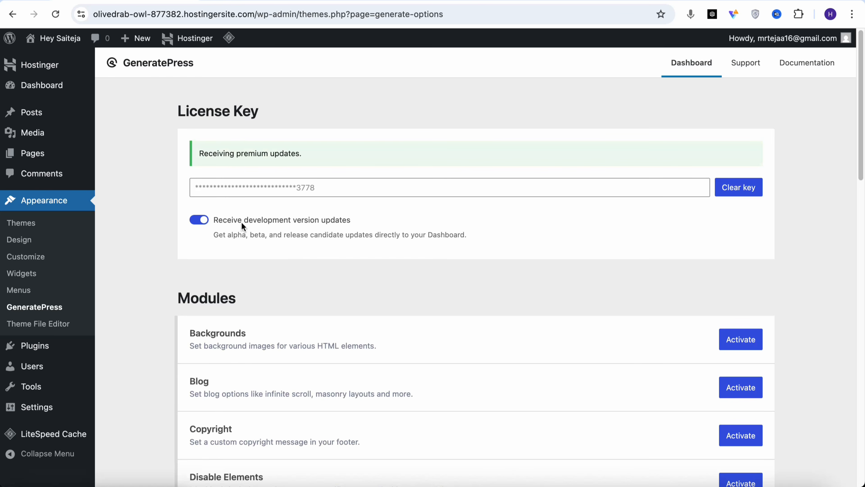
scroll(395, 244, down, 10)
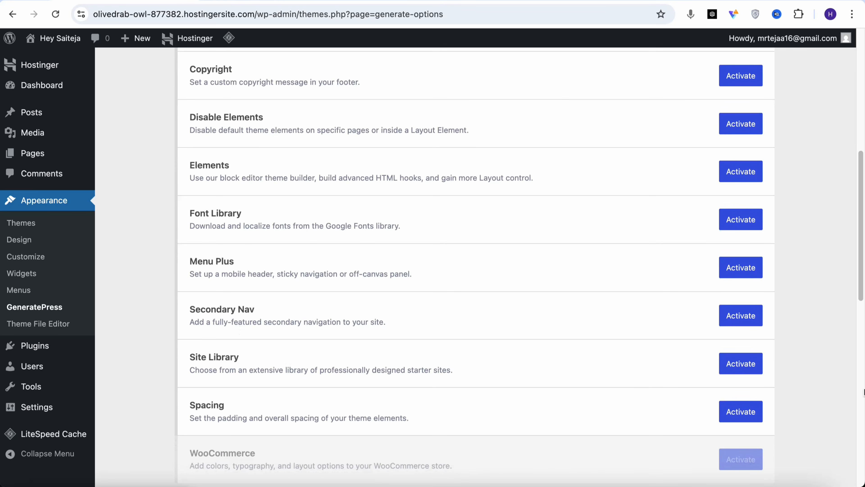
click(736, 368)
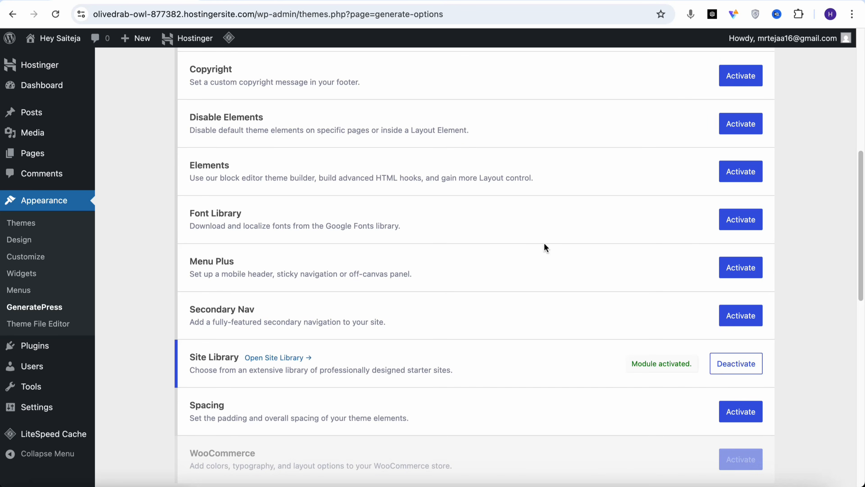
click(741, 180)
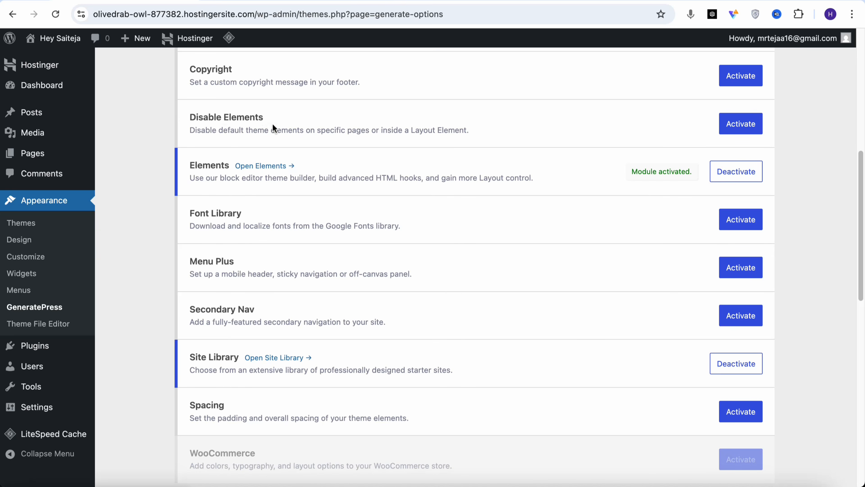
Find the Marketer starter site in the Site Library, accept the site-change notice and import it
click(280, 359)
text(marke)
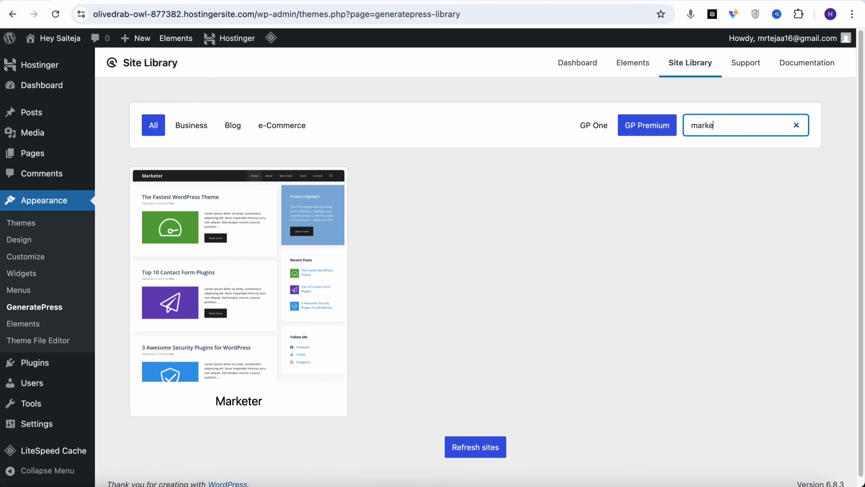
click(270, 270)
click(735, 184)
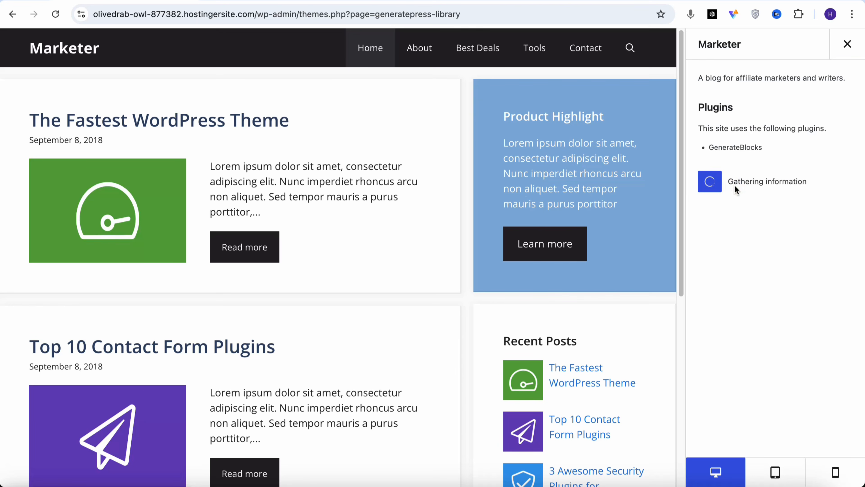
click(715, 252)
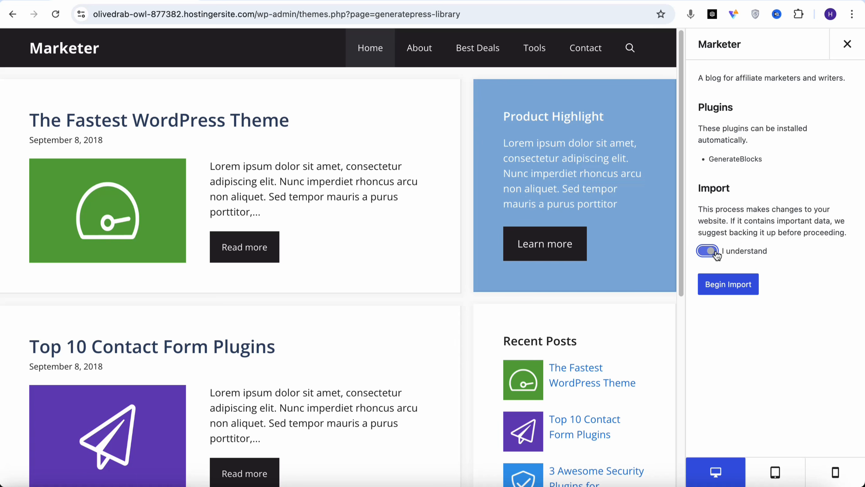
click(731, 284)
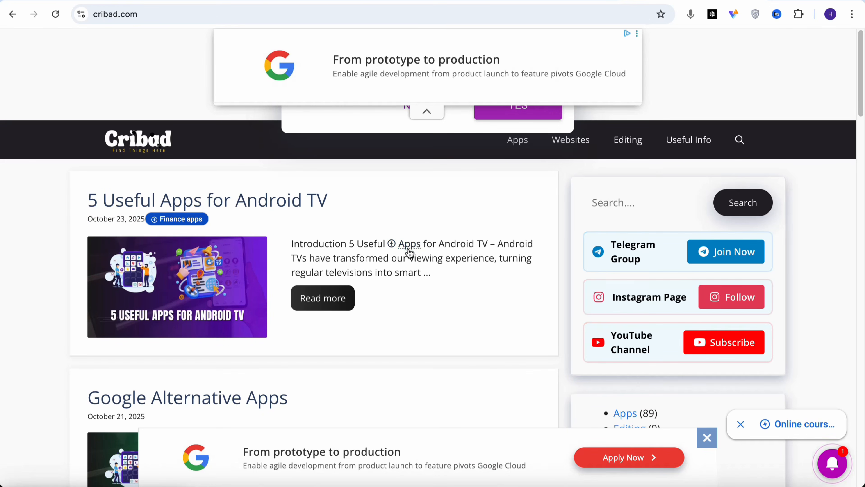
Examine the cribad.com homepage and its article "5 Useful Apps for Android TV", dismissing the full-page ad
scroll(404, 252, down, 5)
scroll(380, 269, up, 7)
click(339, 304)
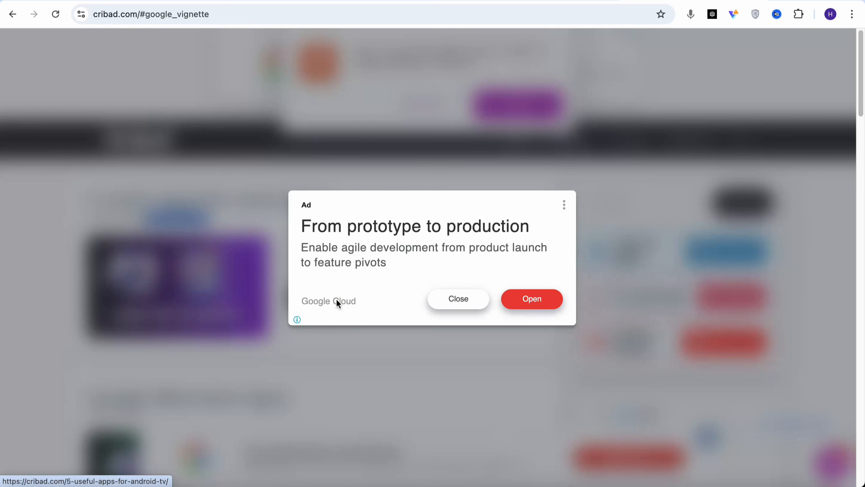
click(443, 297)
scroll(356, 242, down, 15)
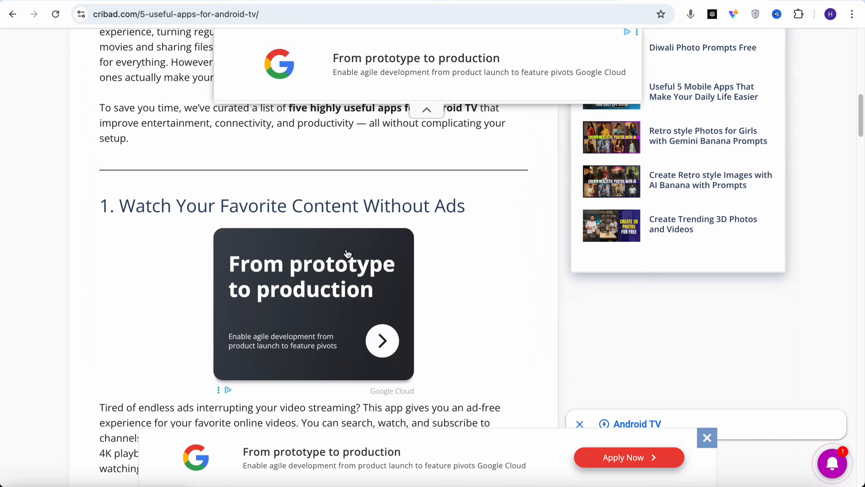
scroll(345, 254, up, 10)
scroll(640, 355, down, 3)
scroll(647, 331, up, 5)
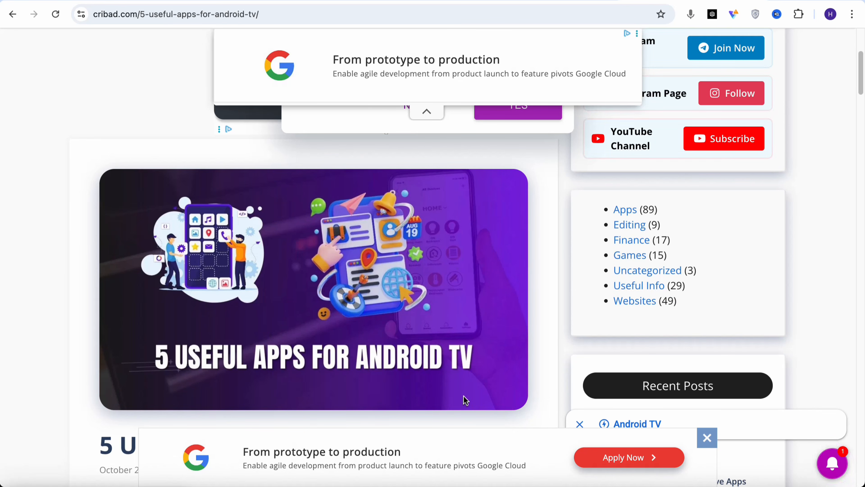
scroll(495, 400, up, 6)
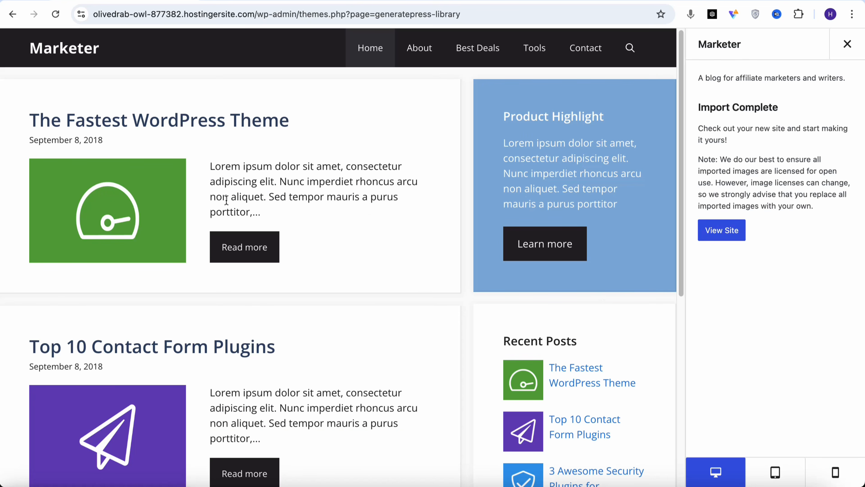
Close the import preview and examine the imported Marketer content on the reloaded public homepage and in the site's pages list
click(847, 44)
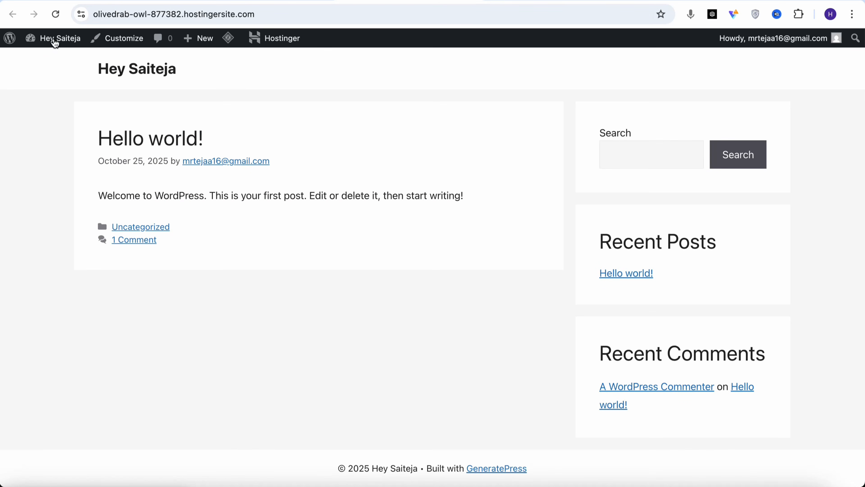
click(56, 14)
scroll(357, 174, down, 1)
scroll(375, 190, down, 10)
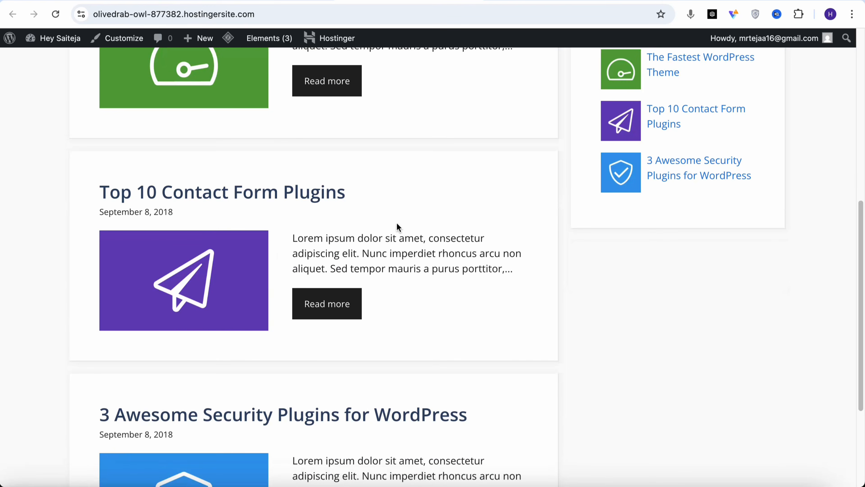
scroll(402, 238, up, 12)
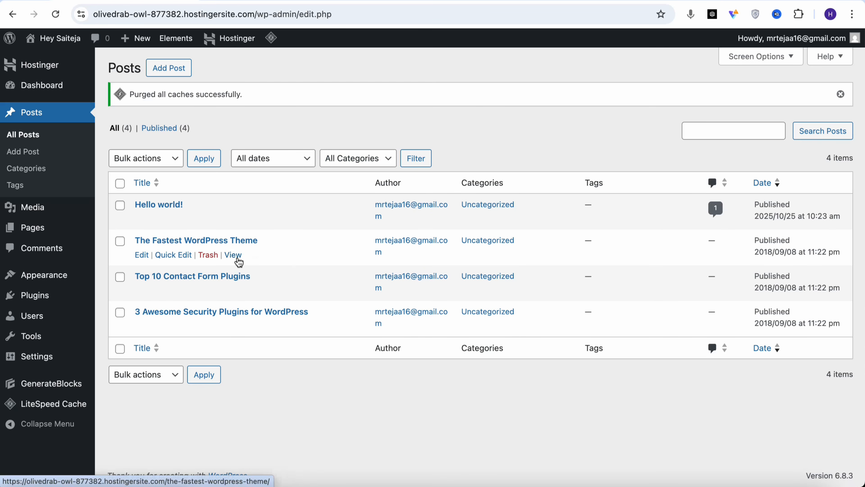
click(47, 231)
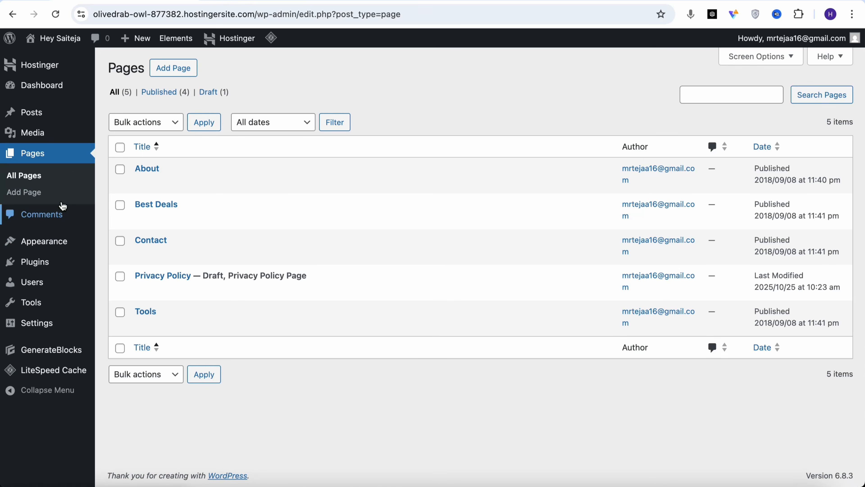
mouse_move(51, 113)
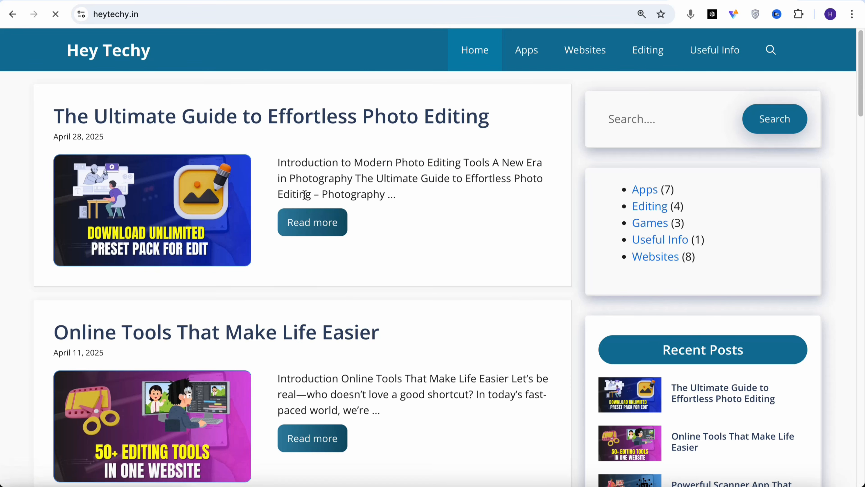
Examine the heytechy.in homepage, including its post cards, sidebar and ad placements
scroll(322, 204, down, 1)
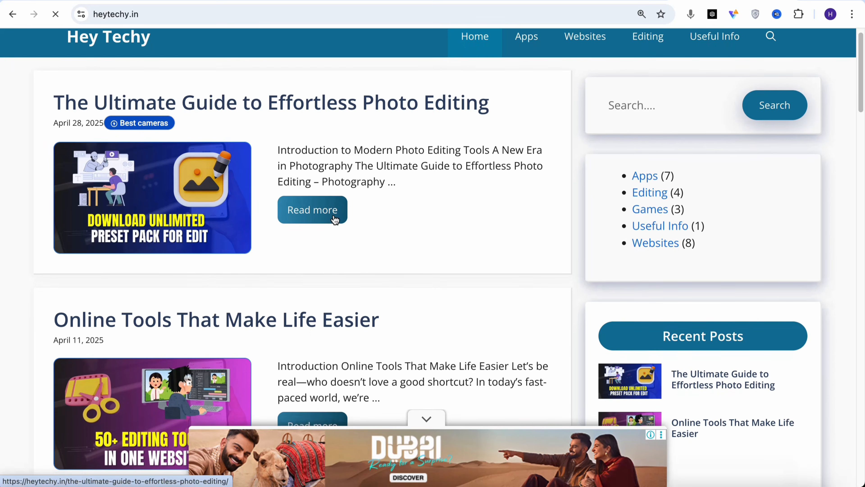
scroll(329, 222, up, 1)
scroll(315, 228, down, 1)
scroll(316, 230, down, 6)
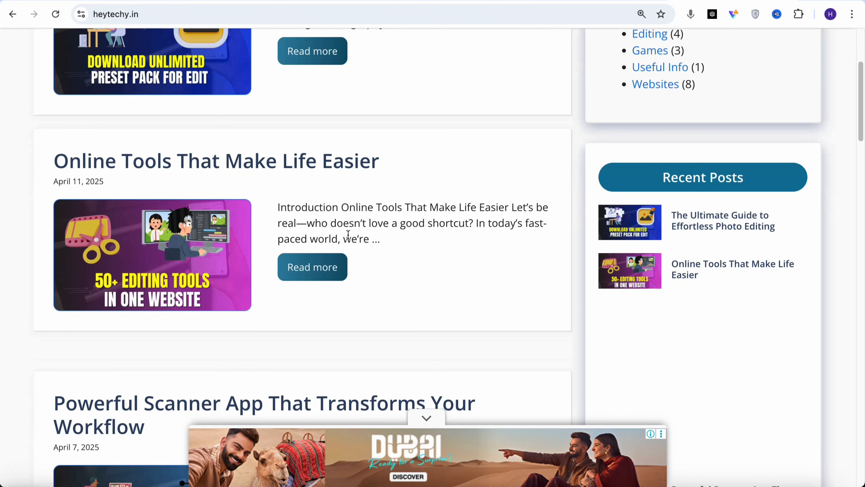
scroll(348, 234, down, 6)
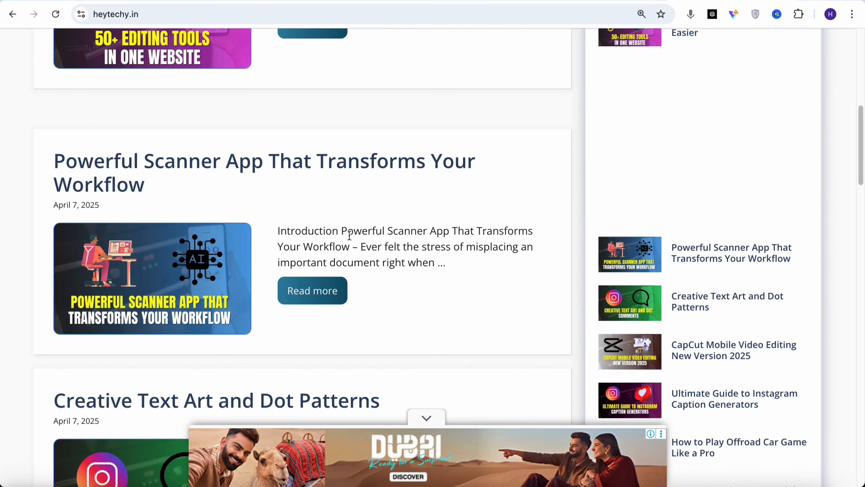
scroll(351, 239, down, 9)
scroll(366, 239, down, 7)
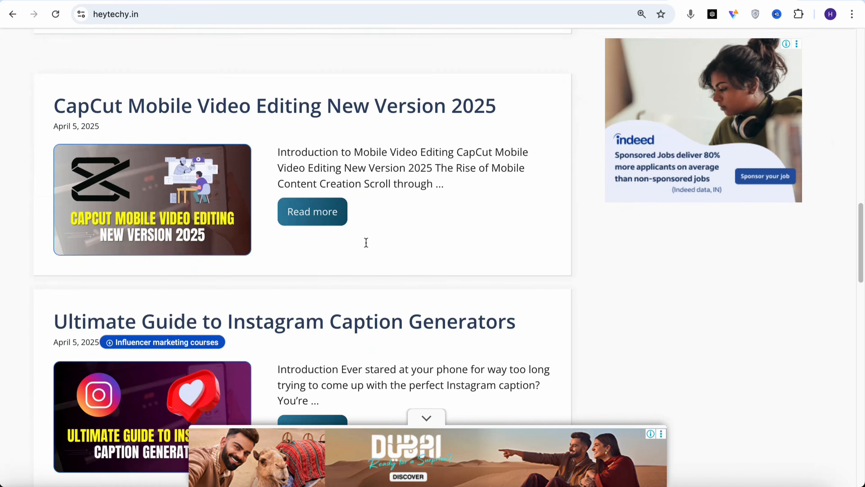
scroll(368, 235, up, 20)
scroll(377, 241, down, 2)
Review the heytechy.in article "The Ultimate Guide to Effortless Photo Editing" and return to that site's homepage
scroll(414, 273, down, 15)
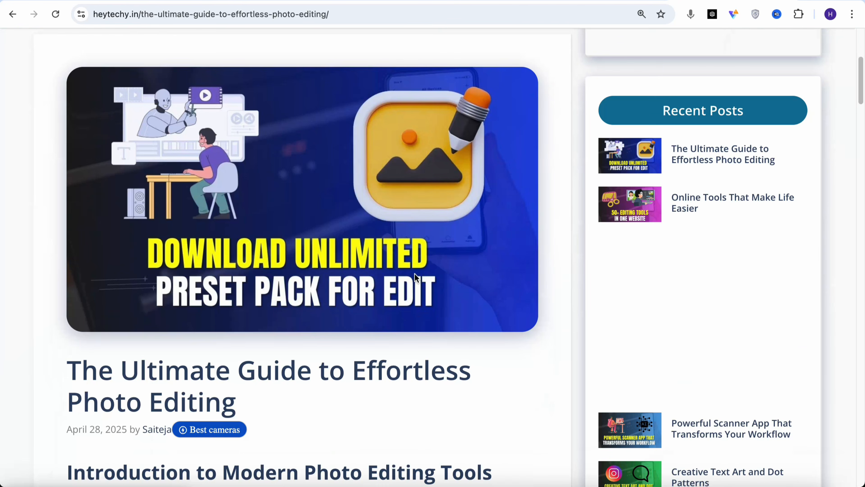
scroll(410, 276, down, 5)
scroll(410, 278, up, 20)
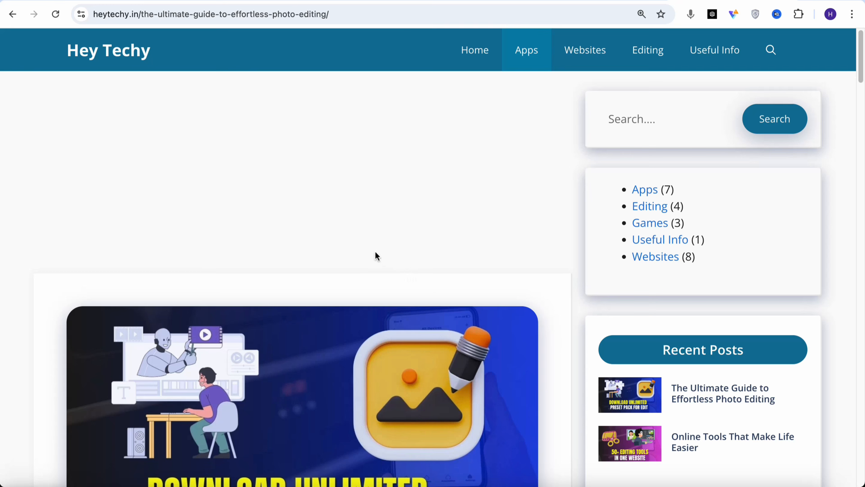
click(134, 60)
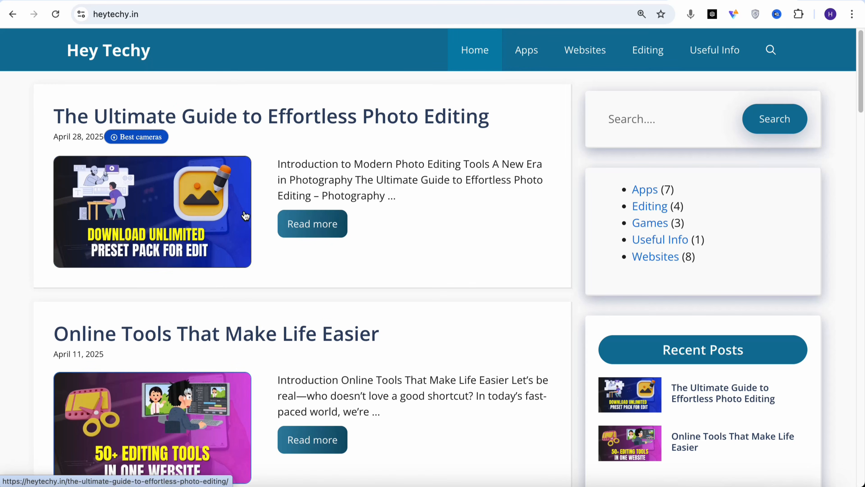